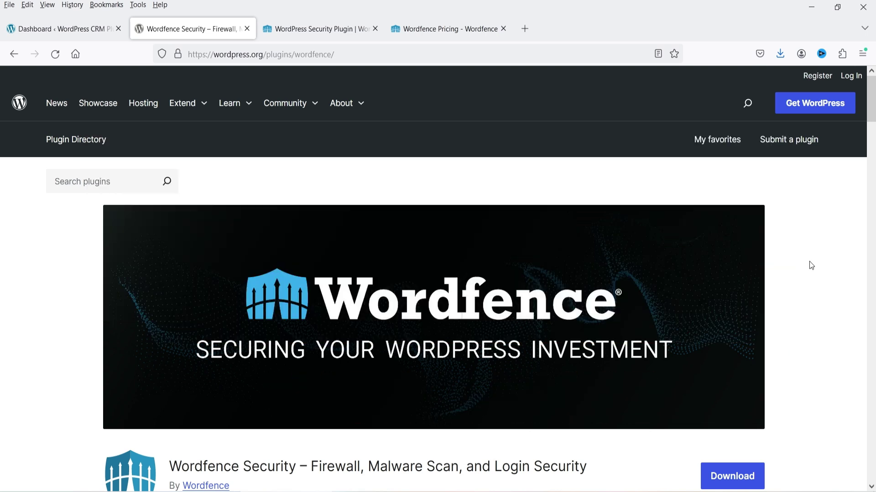
Step: Check the Wordfence plugin's Active installations figure, then switch to the wordfence.com plans tab
{"action": "scroll", "coordinate": [811, 265], "scroll_direction": "down", "scroll_amount": 5}
{"action": "left_click_drag", "start_coordinate": [725, 386], "coordinate": [769, 390]}
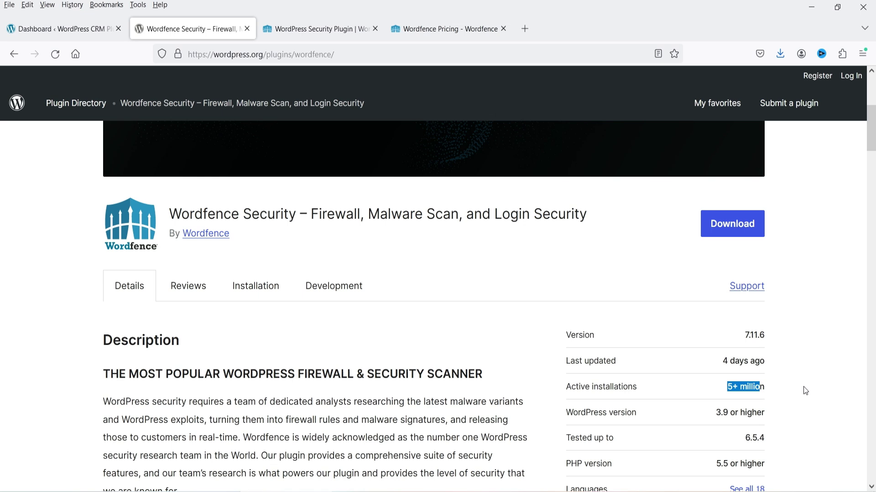
{"action": "scroll", "coordinate": [318, 362], "scroll_direction": "up", "scroll_amount": 5}
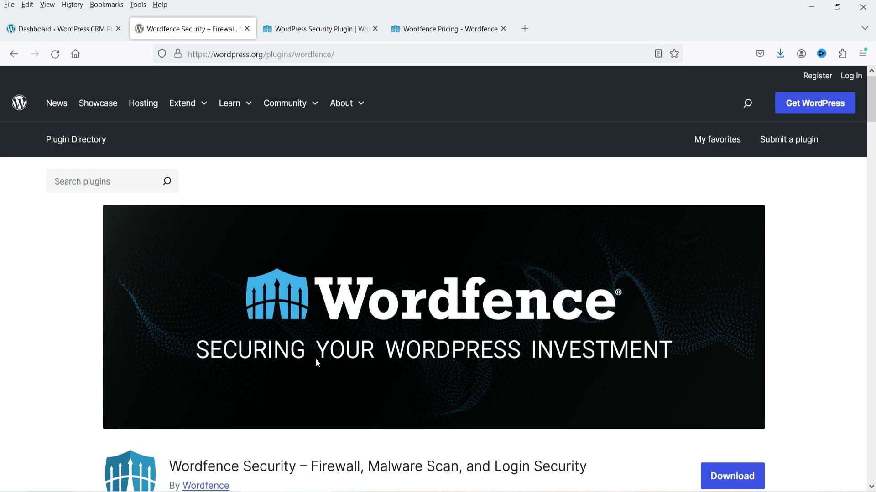
{"action": "left_click", "coordinate": [322, 29]}
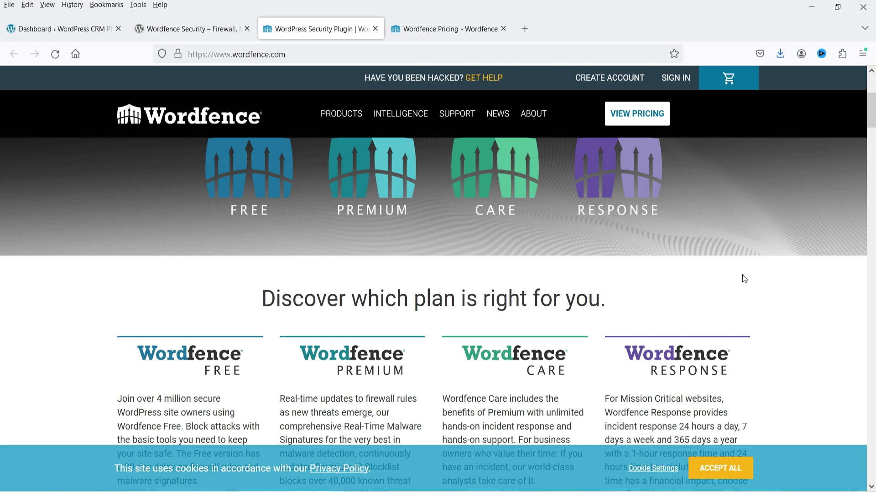
Step: Compare the Free, Premium, Care and Response plan prices, then return to the WordPress Dashboard
{"action": "left_click", "coordinate": [456, 32]}
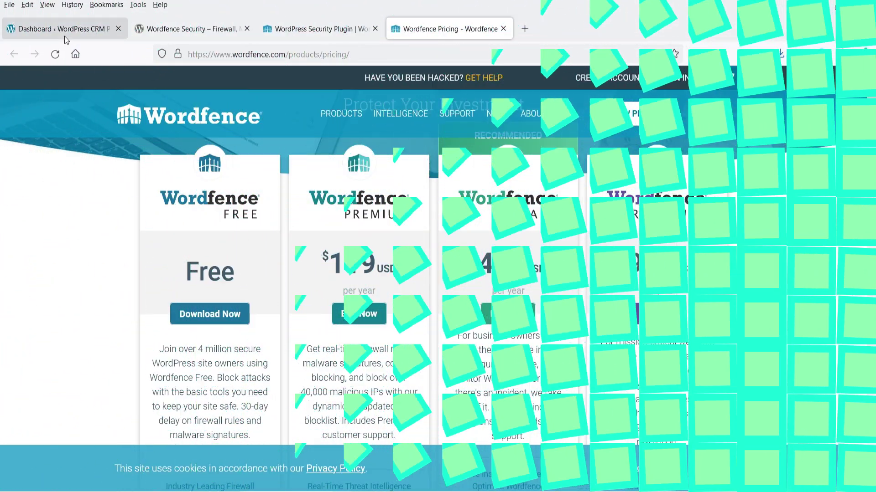
{"action": "left_click", "coordinate": [64, 29]}
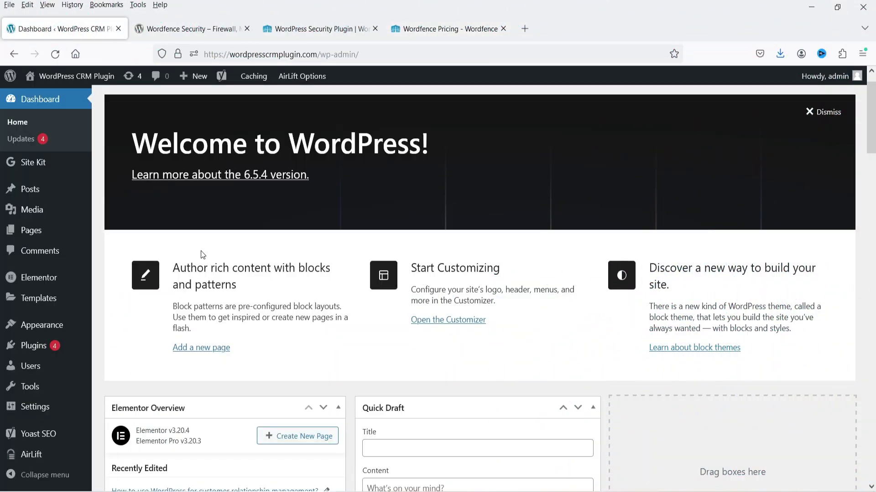
Step: Search Add New Plugin for 'wordfence', then install and activate Wordfence Security
{"action": "mouse_move", "coordinate": [56, 349]}
{"action": "left_click", "coordinate": [109, 363]}
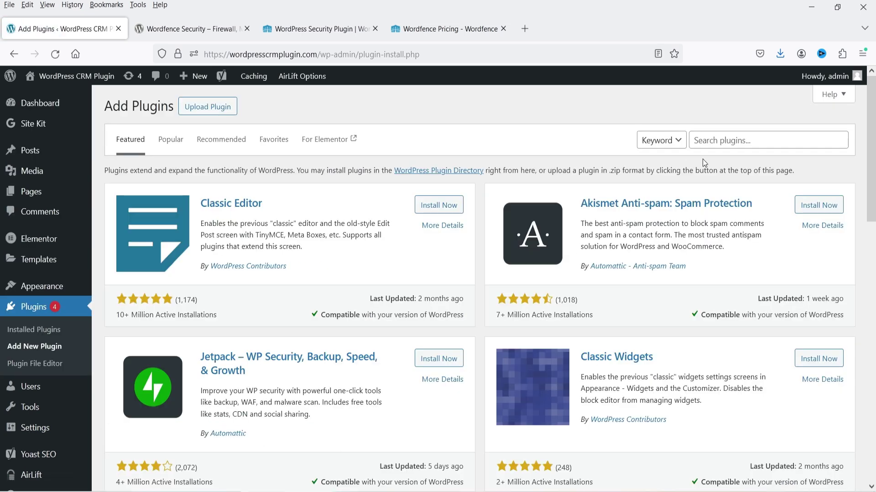
{"action": "left_click", "coordinate": [726, 137]}
{"action": "type", "text": "wordfence"}
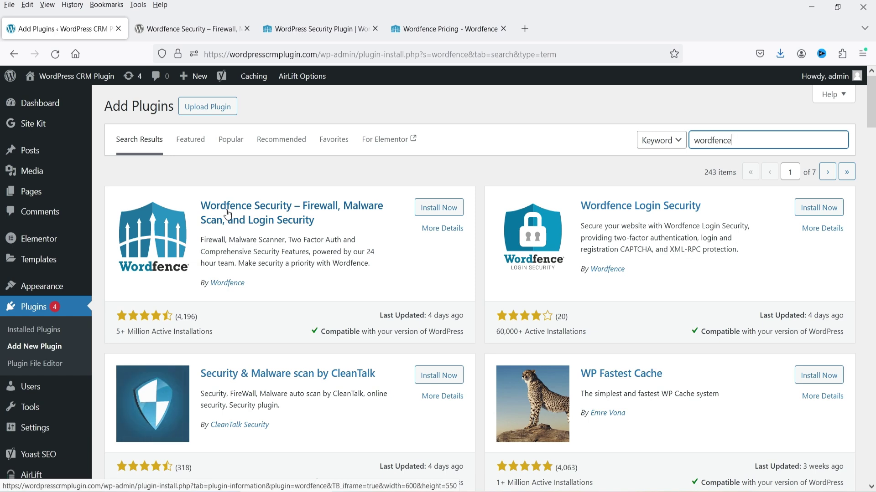
{"action": "left_click", "coordinate": [447, 209]}
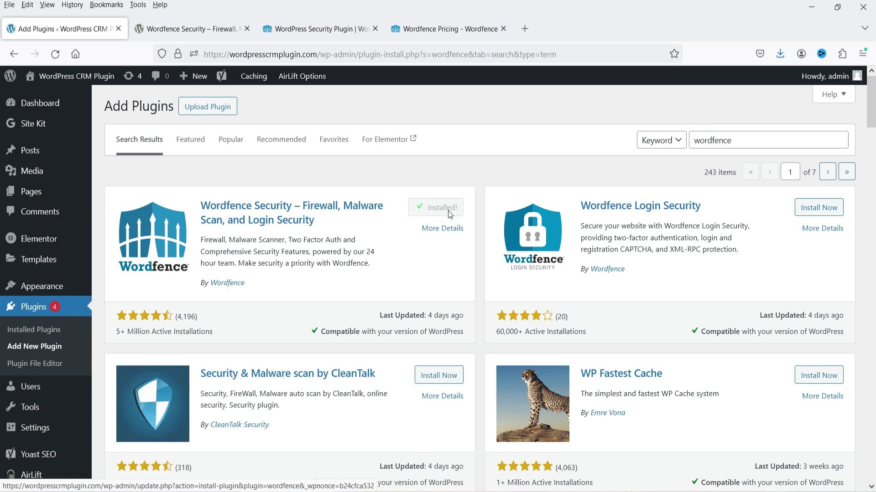
{"action": "left_click", "coordinate": [444, 209]}
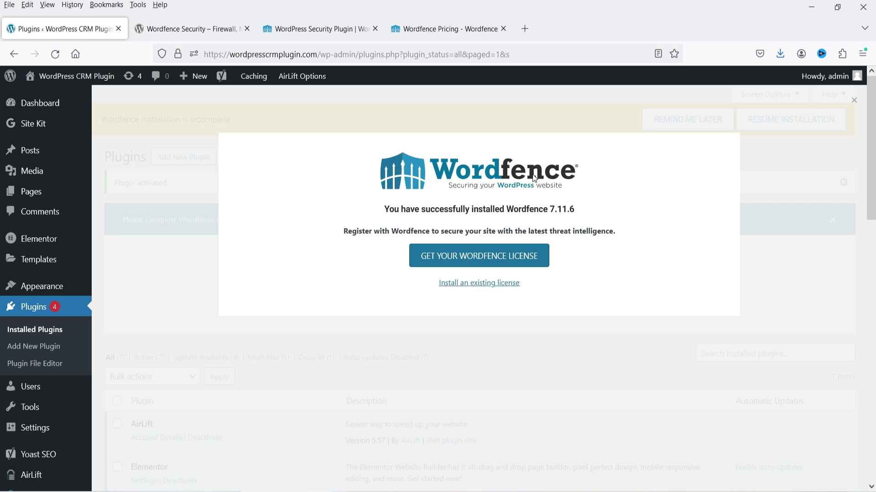
Step: Start getting a Wordfence license and pick the free tier, accepting the 30-day delay
{"action": "left_click", "coordinate": [439, 257]}
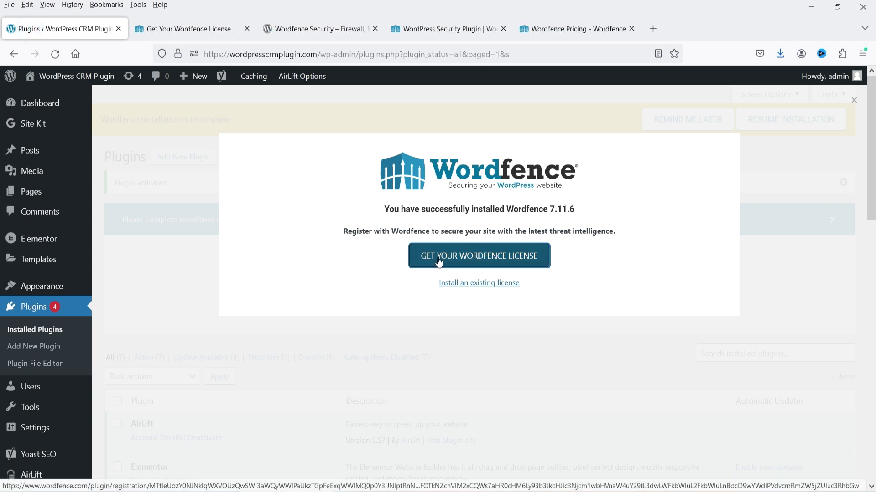
{"action": "left_click", "coordinate": [174, 28]}
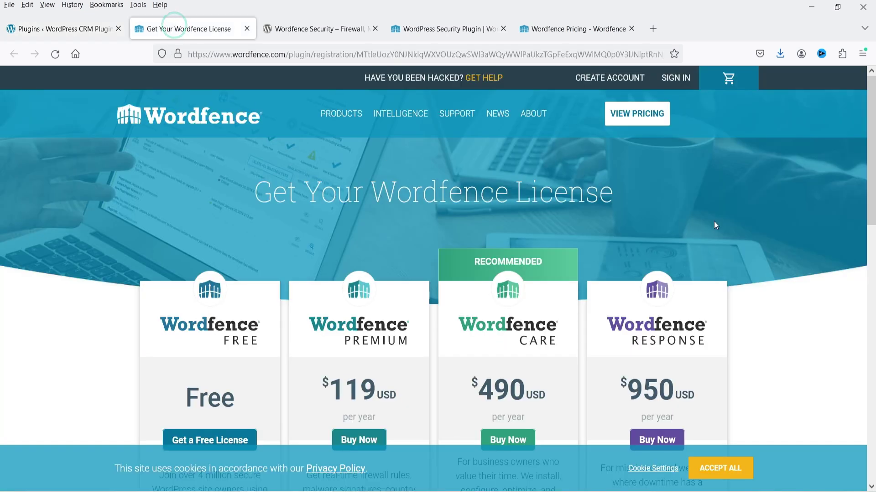
{"action": "scroll", "coordinate": [716, 219], "scroll_direction": "down", "scroll_amount": 3}
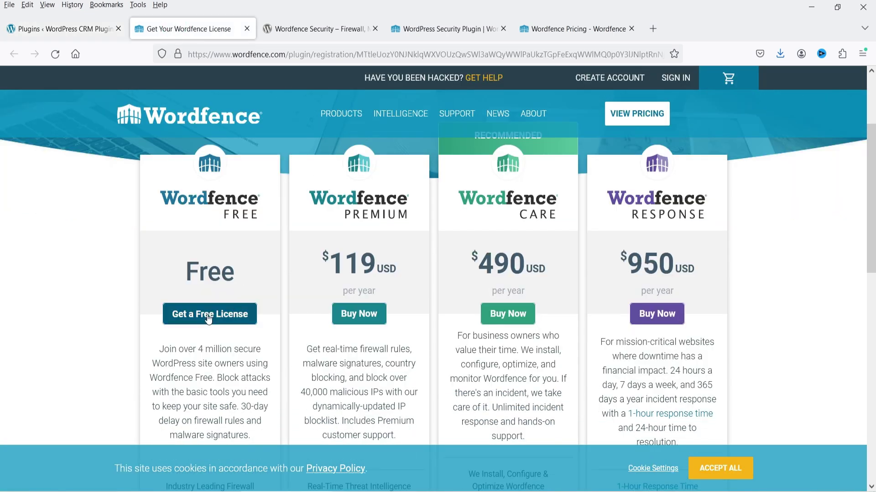
{"action": "left_click", "coordinate": [213, 316]}
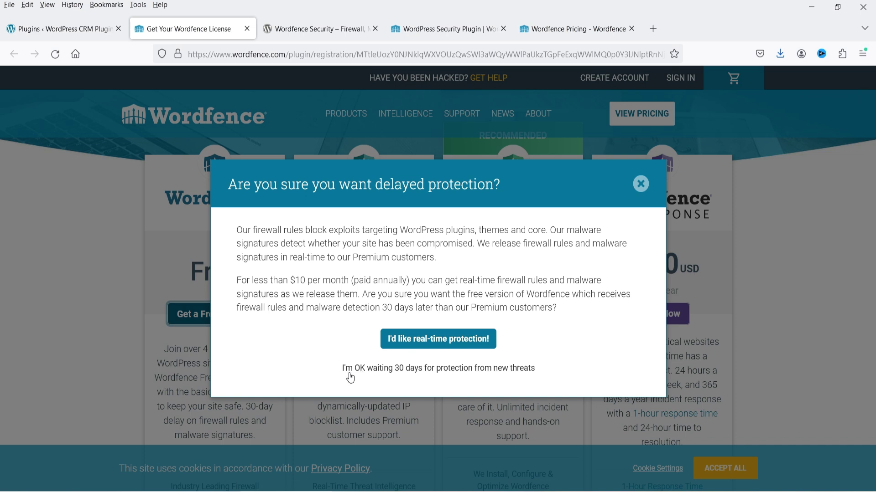
{"action": "left_click", "coordinate": [457, 370]}
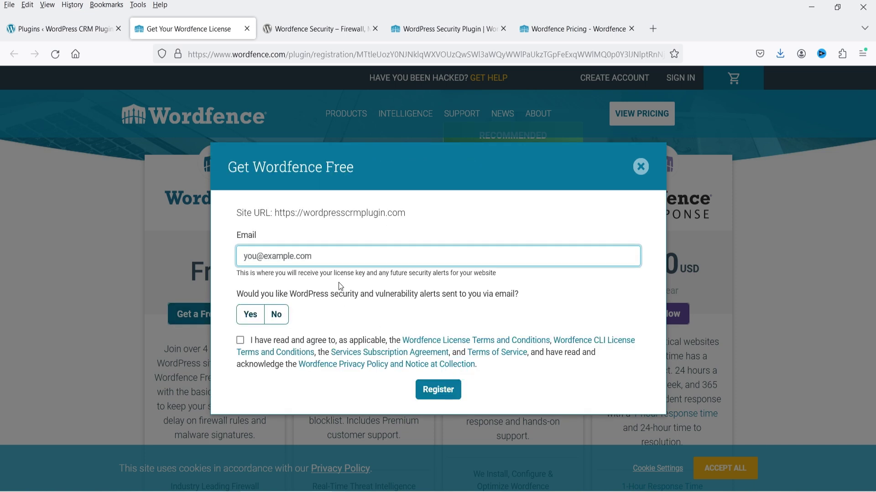
Step: Fill in the email address, decline email alerts, accept the terms and register
{"action": "type", "text": "free"}
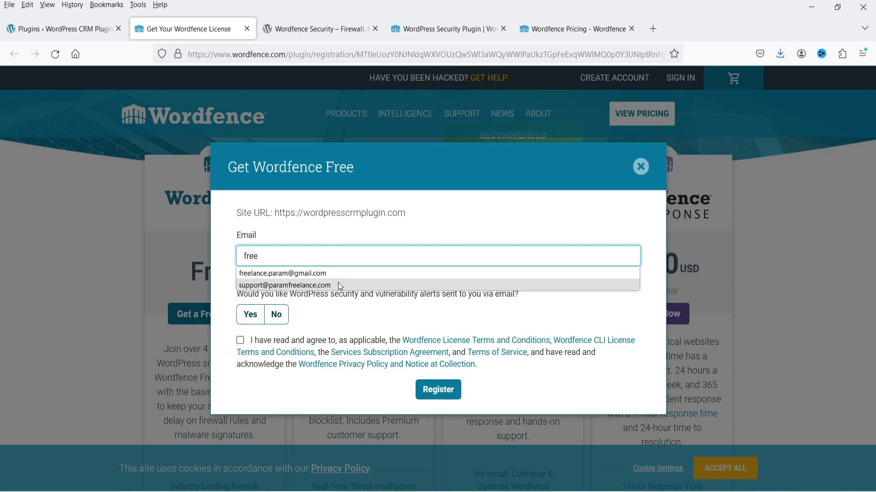
{"action": "left_click", "coordinate": [335, 274]}
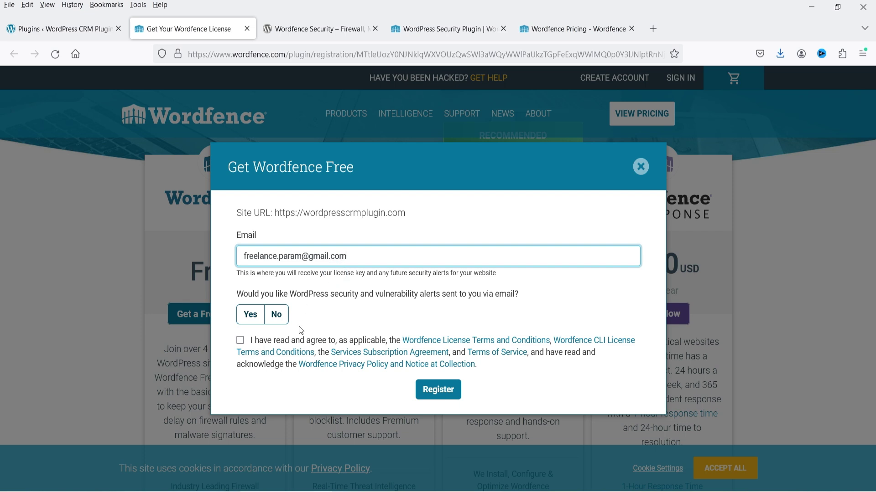
{"action": "left_click", "coordinate": [276, 315]}
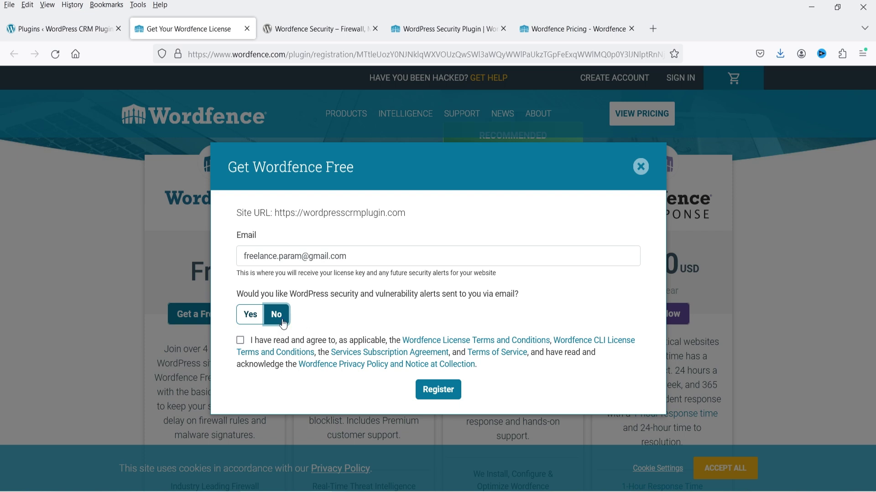
{"action": "left_click", "coordinate": [240, 342]}
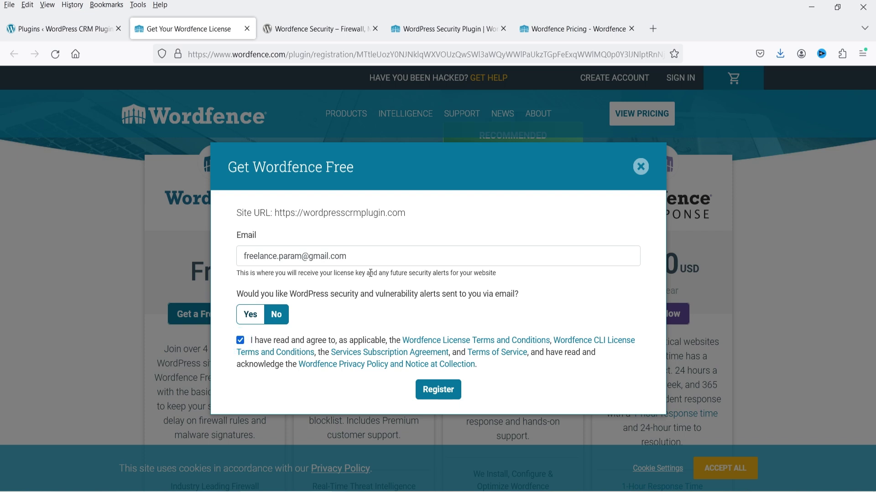
{"action": "left_click", "coordinate": [429, 391]}
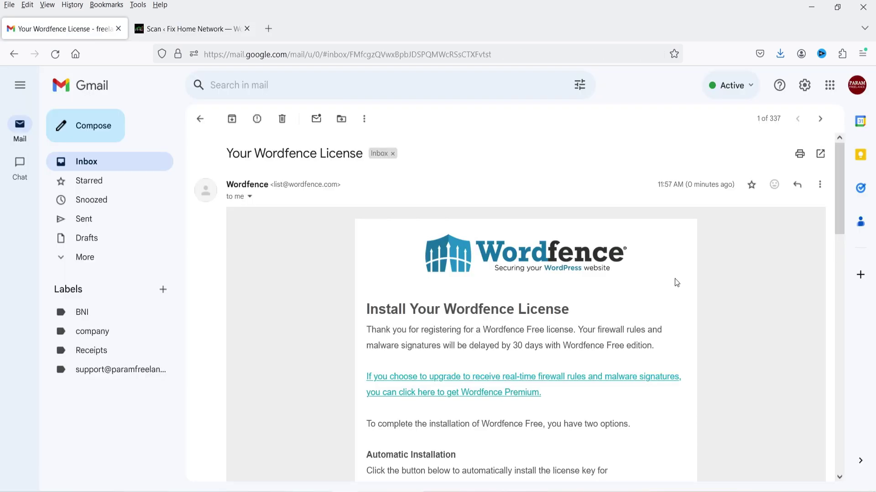
Step: Copy the license key from the email's Manual Installation section and return to Firefox
{"action": "scroll", "coordinate": [746, 283], "scroll_direction": "down", "scroll_amount": 3}
{"action": "scroll", "coordinate": [685, 272], "scroll_direction": "up", "scroll_amount": 2}
{"action": "scroll", "coordinate": [661, 246], "scroll_direction": "down", "scroll_amount": 5}
{"action": "scroll", "coordinate": [627, 234], "scroll_direction": "down", "scroll_amount": 3}
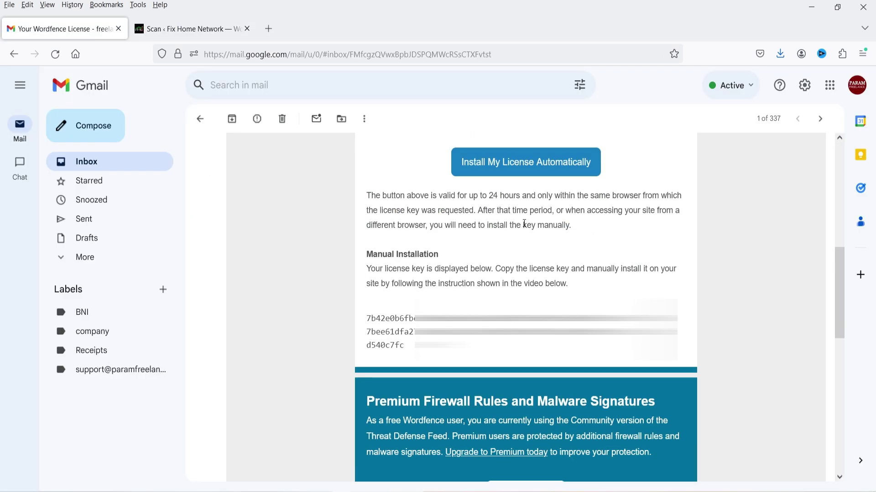
{"action": "triple_click", "coordinate": [414, 332]}
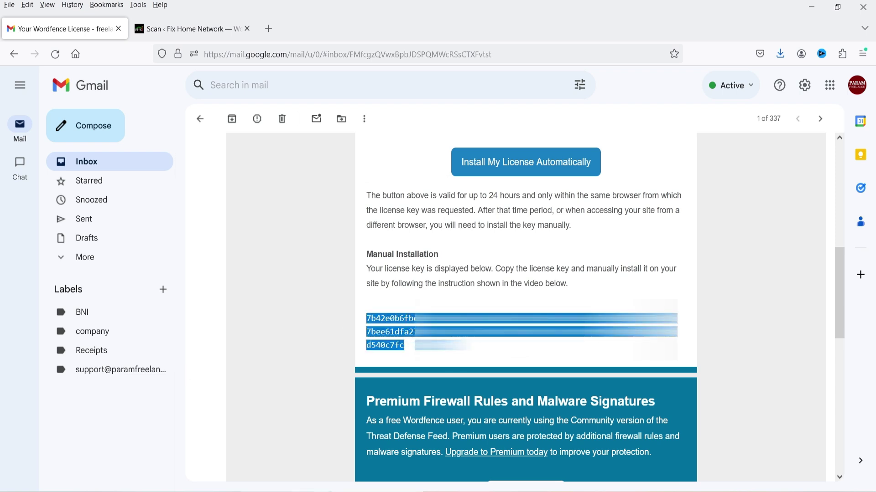
{"action": "key", "text": "alt+Tab"}
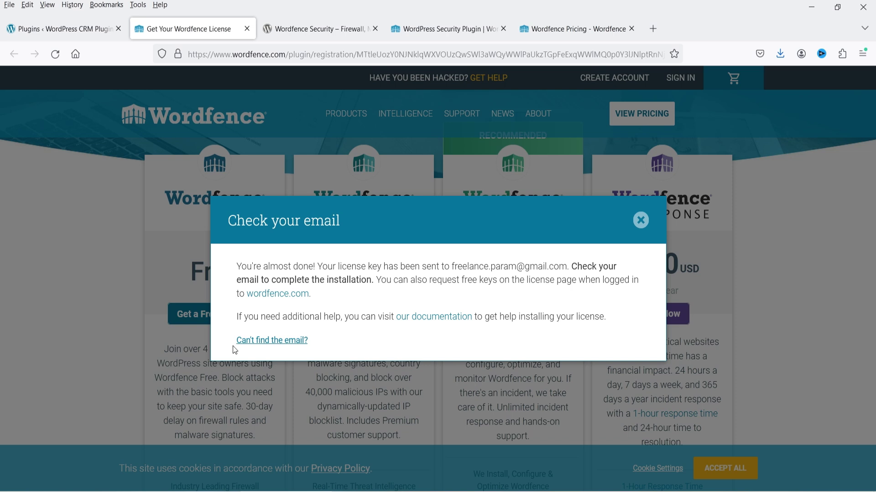
Step: Dismiss the Check your email dialog and choose to install an existing license
{"action": "left_click", "coordinate": [637, 220]}
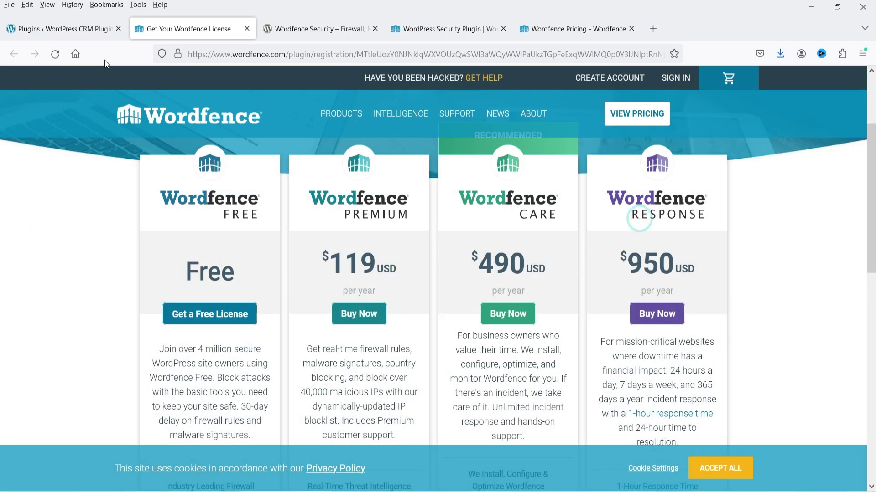
{"action": "left_click", "coordinate": [69, 29]}
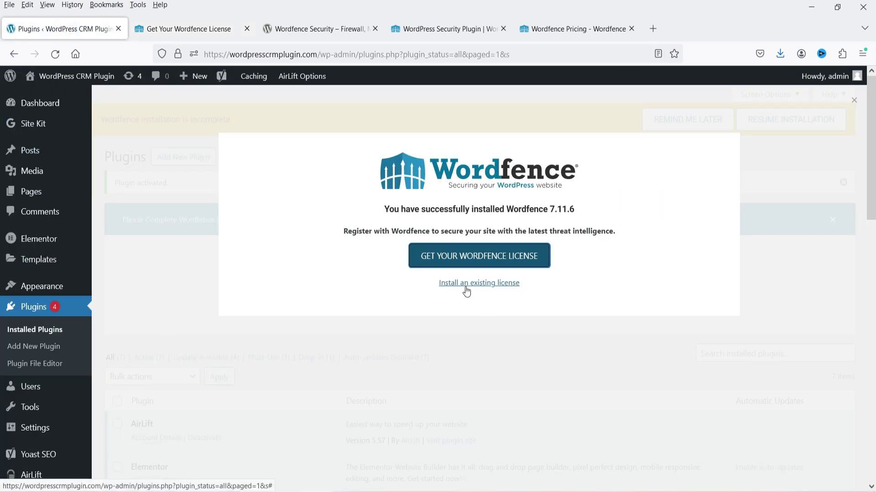
{"action": "left_click", "coordinate": [485, 285]}
Step: Enter the account email, paste the license key, decline alerts, and install the license
{"action": "left_click", "coordinate": [278, 273]}
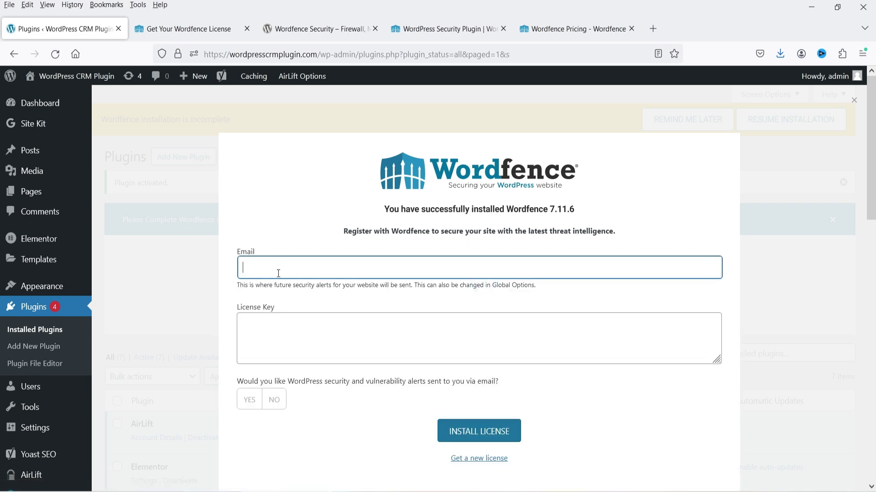
{"action": "left_click", "coordinate": [274, 326]}
{"action": "key", "text": "ctrl+v"}
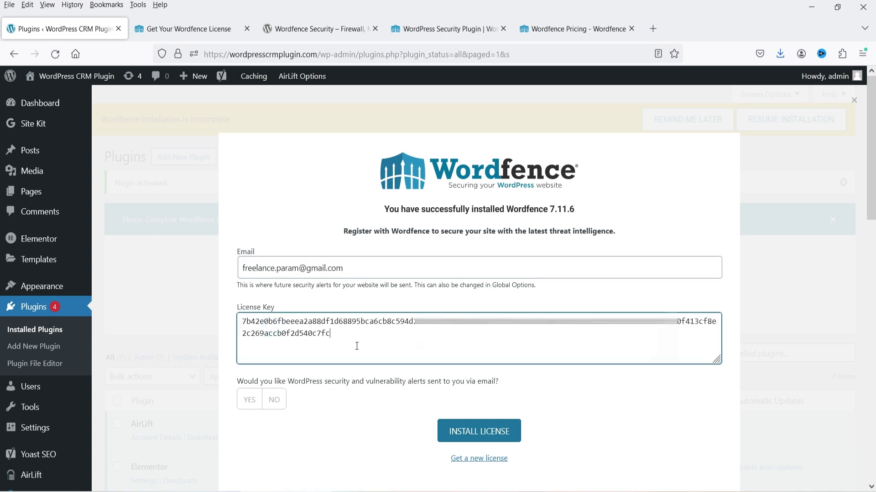
{"action": "left_click", "coordinate": [274, 400]}
{"action": "scroll", "coordinate": [484, 316], "scroll_direction": "down", "scroll_amount": 4}
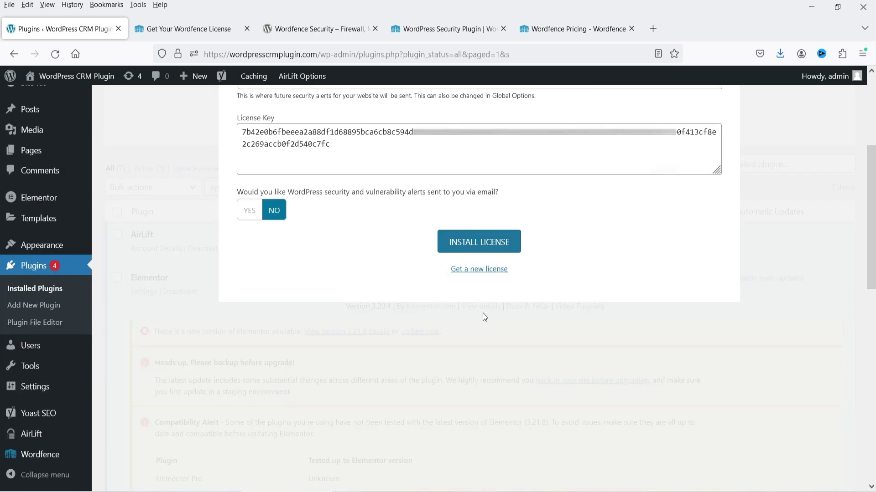
{"action": "left_click", "coordinate": [500, 246]}
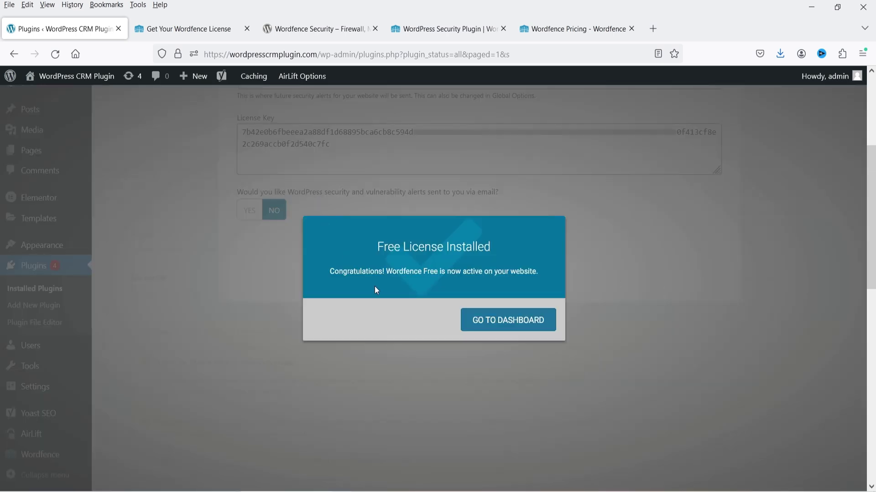
{"action": "left_click", "coordinate": [501, 322]}
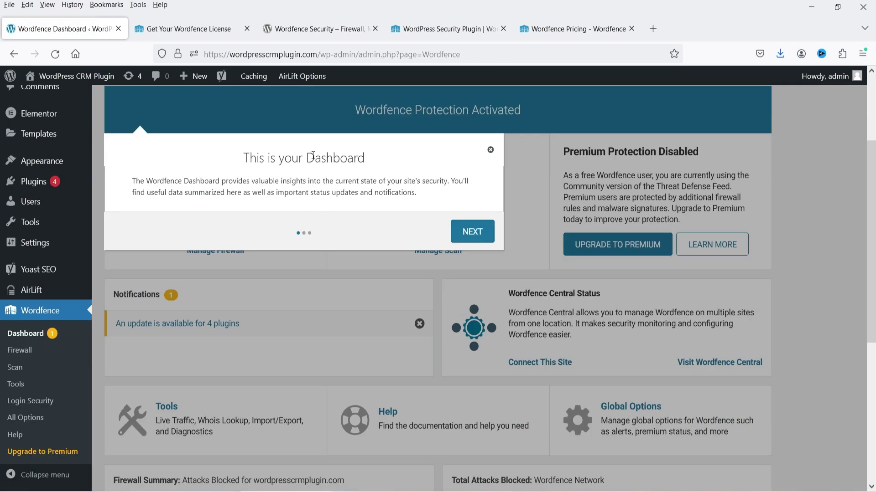
{"action": "left_click", "coordinate": [490, 150]}
{"action": "mouse_move", "coordinate": [222, 200]}
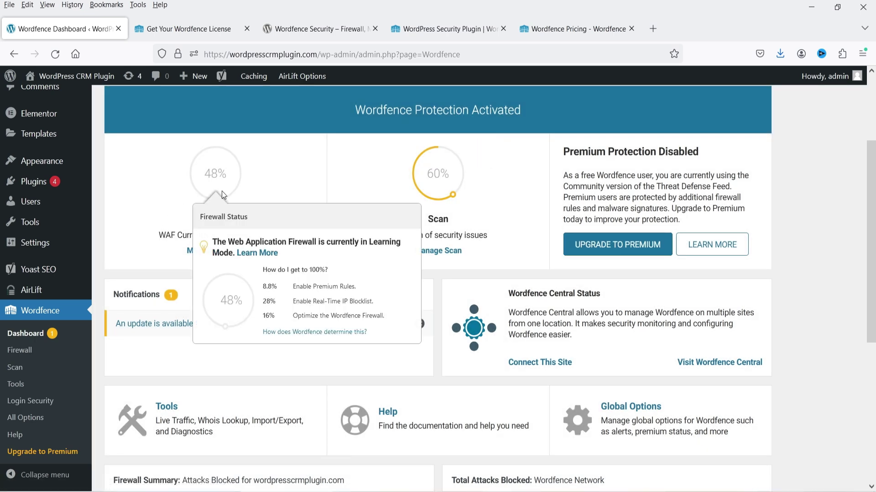
{"action": "mouse_move", "coordinate": [419, 182]}
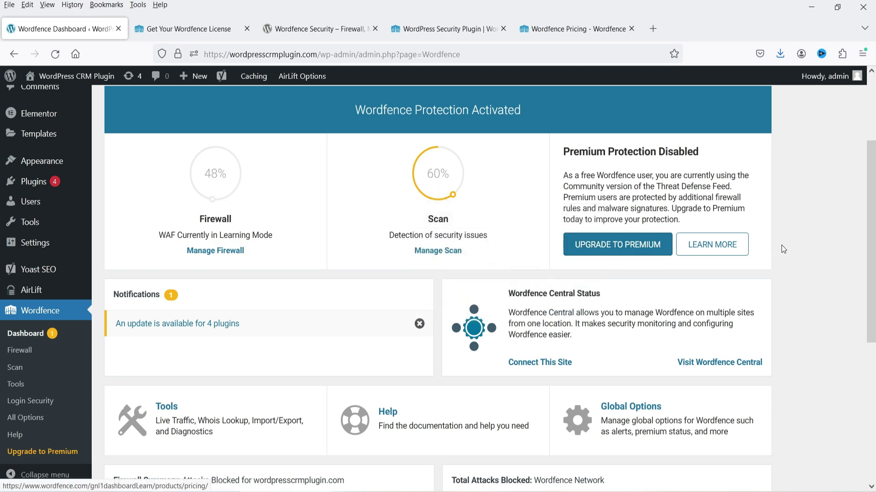
{"action": "scroll", "coordinate": [796, 237], "scroll_direction": "down", "scroll_amount": 2}
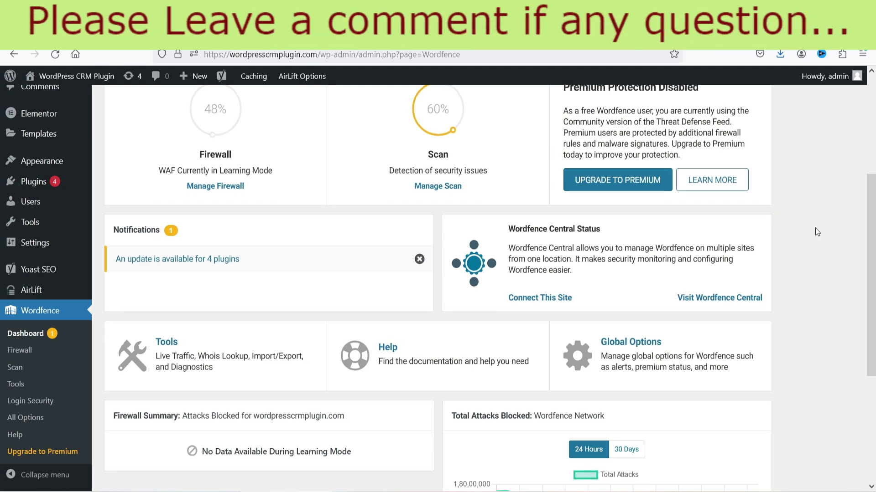
{"action": "scroll", "coordinate": [814, 228], "scroll_direction": "down", "scroll_amount": 4}
{"action": "scroll", "coordinate": [814, 228], "scroll_direction": "up", "scroll_amount": 3}
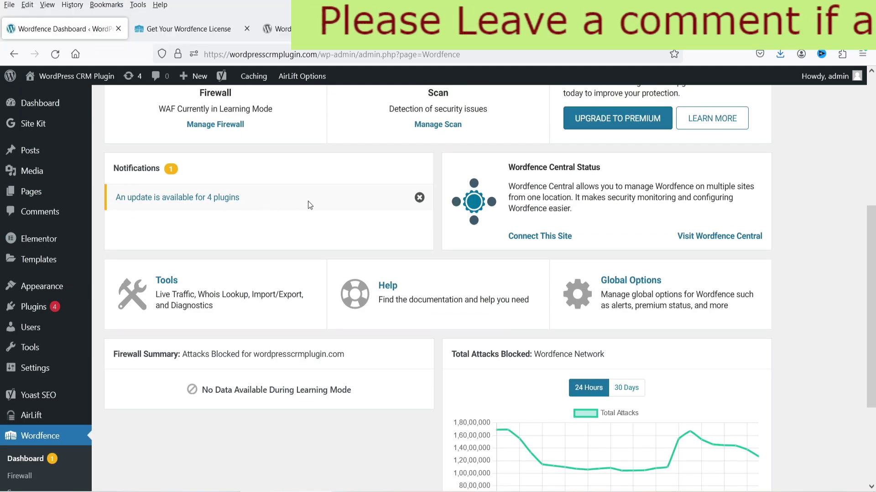
Step: Open the installed plugins list in a new tab, review it, and return to the Wordfence Dashboard
{"action": "right_click", "coordinate": [37, 309]}
{"action": "left_click", "coordinate": [77, 105]}
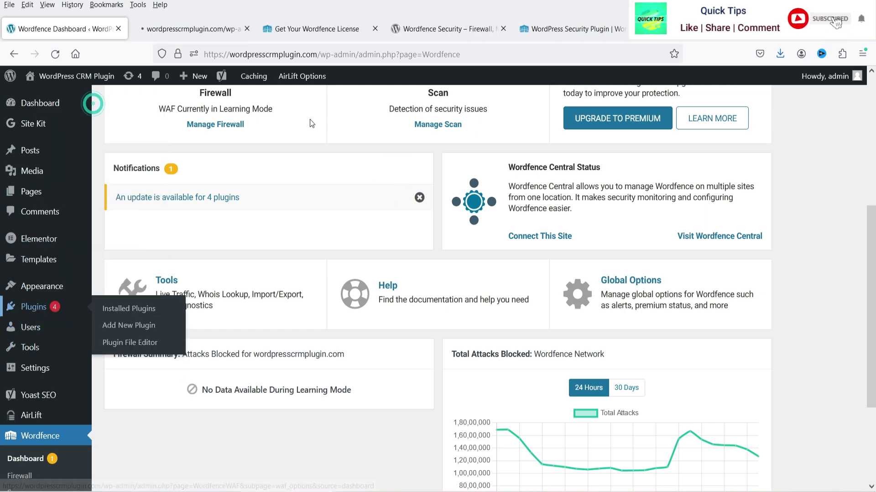
{"action": "scroll", "coordinate": [584, 220], "scroll_direction": "down", "scroll_amount": 10}
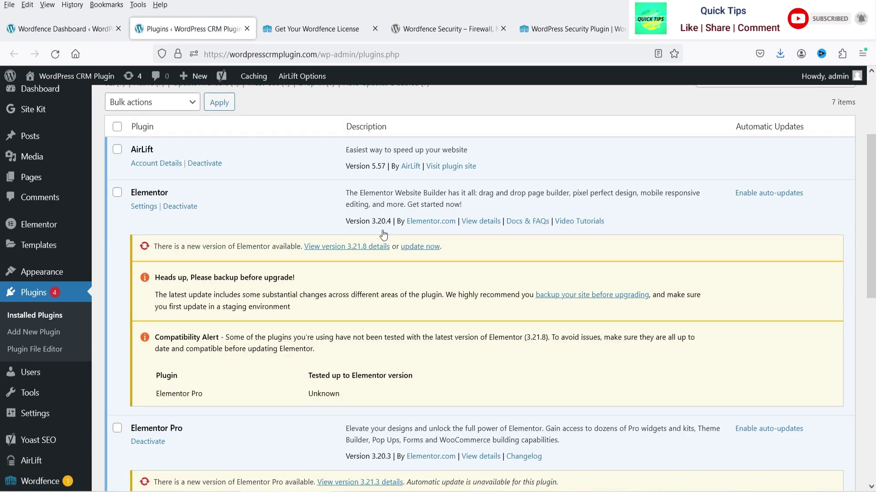
{"action": "scroll", "coordinate": [322, 205], "scroll_direction": "down", "scroll_amount": 1}
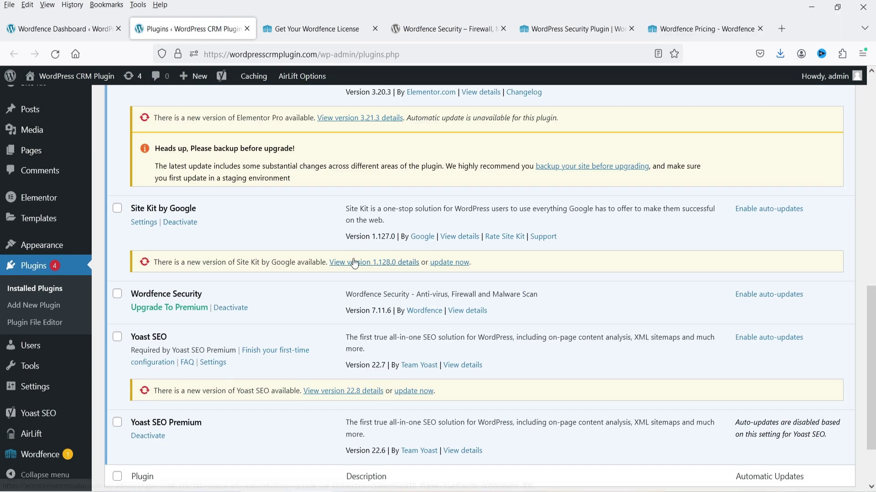
{"action": "scroll", "coordinate": [353, 270], "scroll_direction": "down", "scroll_amount": 2}
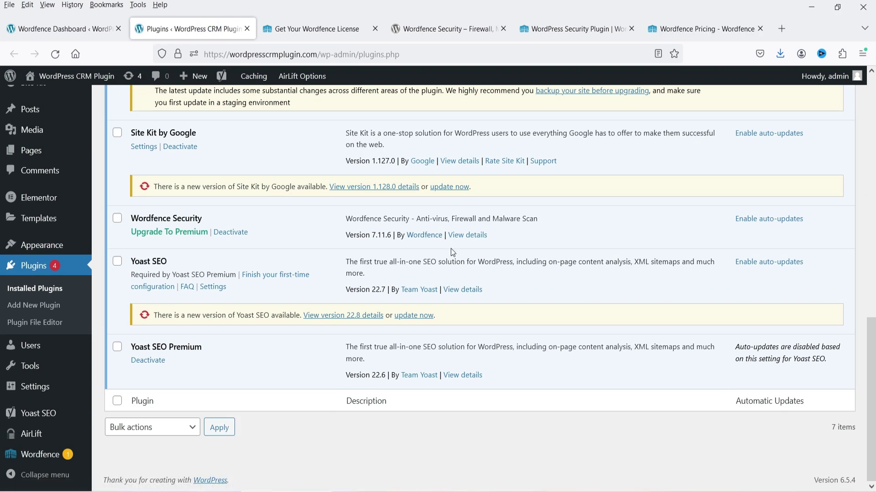
{"action": "left_click", "coordinate": [48, 29]}
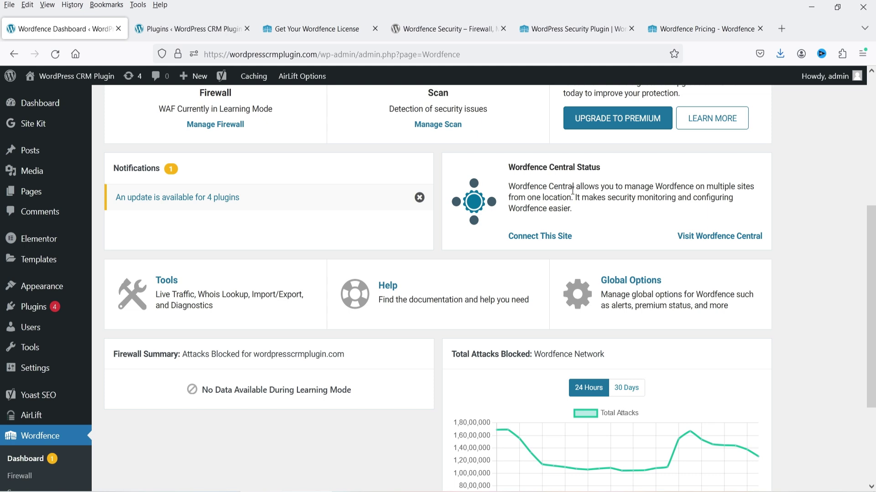
Step: Switch the Total Attacks Blocked chart from 24 hours to the 30 Days range
{"action": "scroll", "coordinate": [573, 192], "scroll_direction": "down", "scroll_amount": 3}
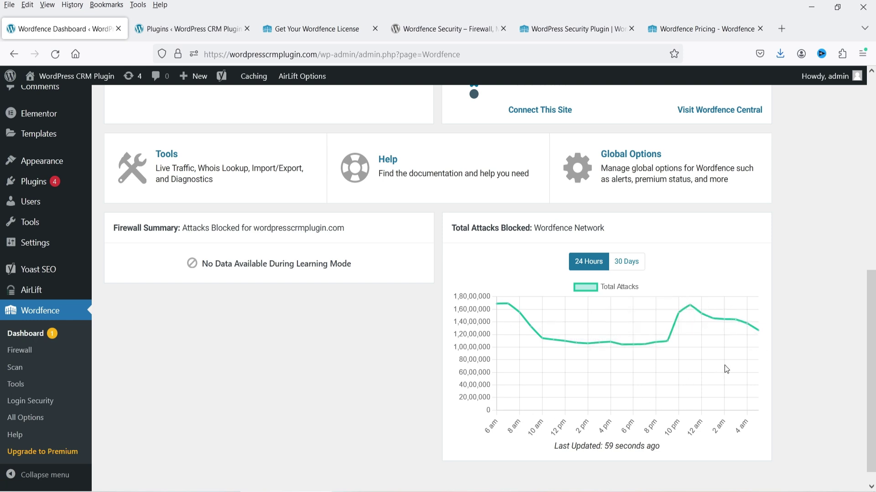
{"action": "left_click", "coordinate": [626, 261]}
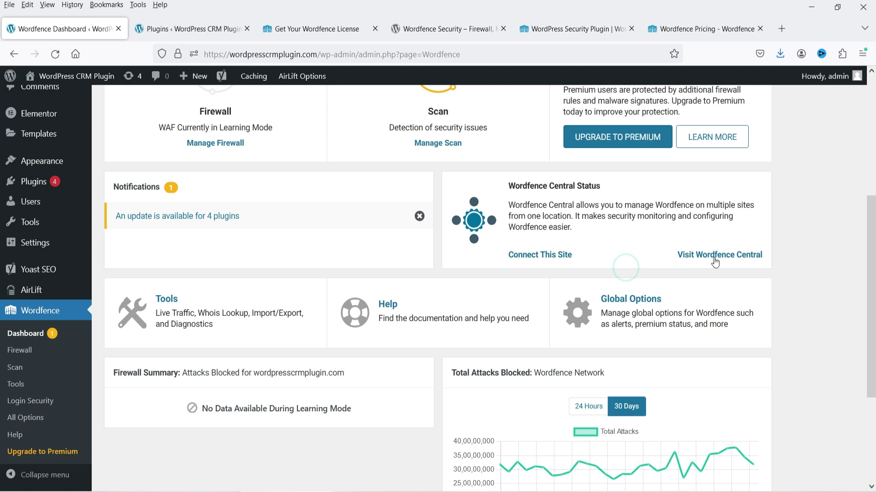
{"action": "scroll", "coordinate": [669, 259], "scroll_direction": "down", "scroll_amount": 3}
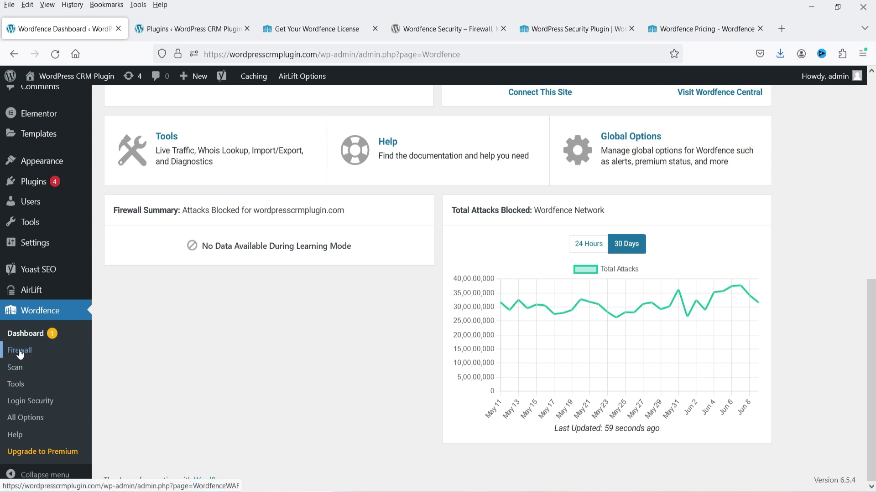
{"action": "left_click", "coordinate": [20, 351]}
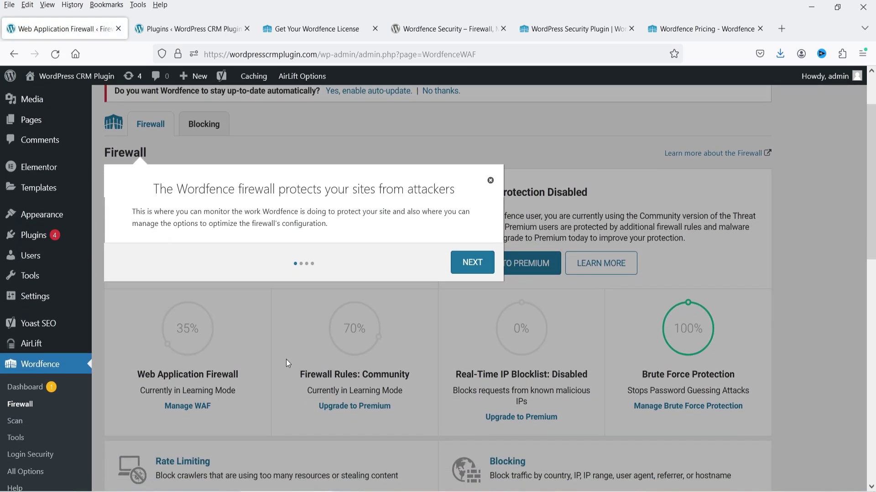
Step: Close the Firewall tour popup and review the Learning Mode and protection percentage cards
{"action": "scroll", "coordinate": [286, 360], "scroll_direction": "down", "scroll_amount": 1}
{"action": "left_click", "coordinate": [489, 150]}
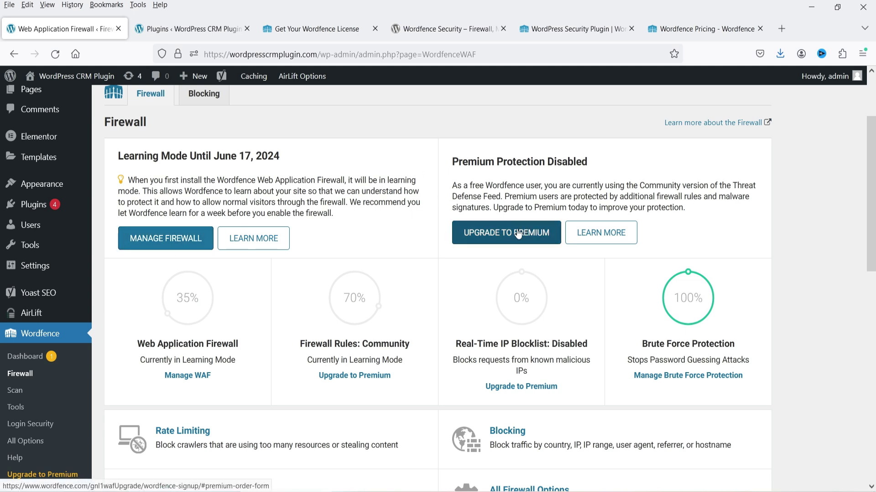
{"action": "scroll", "coordinate": [802, 237], "scroll_direction": "down", "scroll_amount": 3}
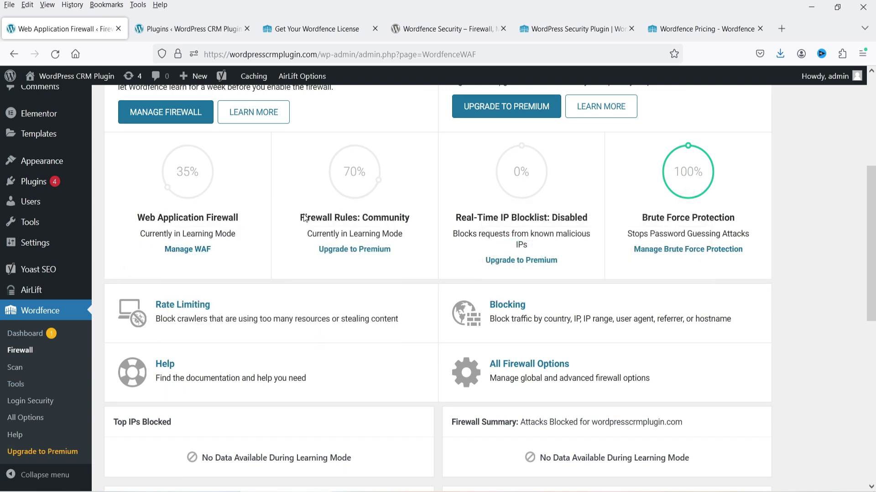
{"action": "scroll", "coordinate": [328, 262], "scroll_direction": "down", "scroll_amount": 2}
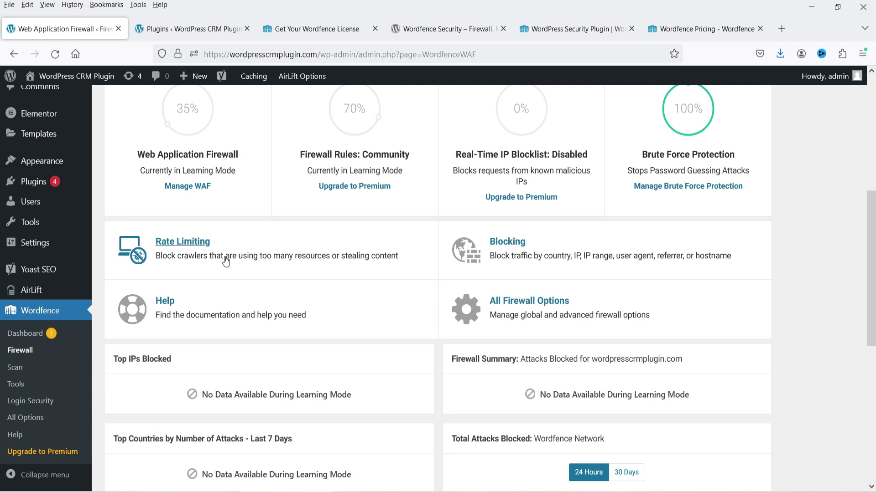
Step: Go to Wordfence > Scan and review its scan status and malware signature cards
{"action": "left_click", "coordinate": [25, 333]}
{"action": "left_click", "coordinate": [15, 368]}
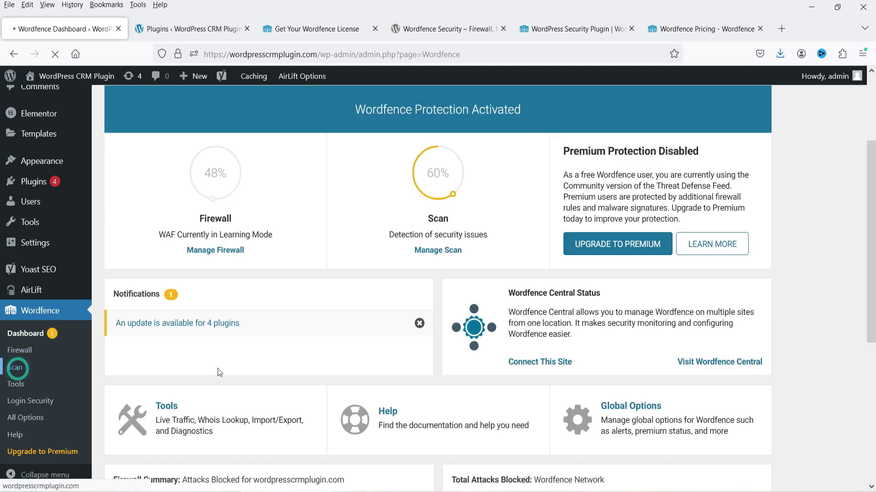
{"action": "scroll", "coordinate": [795, 271], "scroll_direction": "down", "scroll_amount": 3}
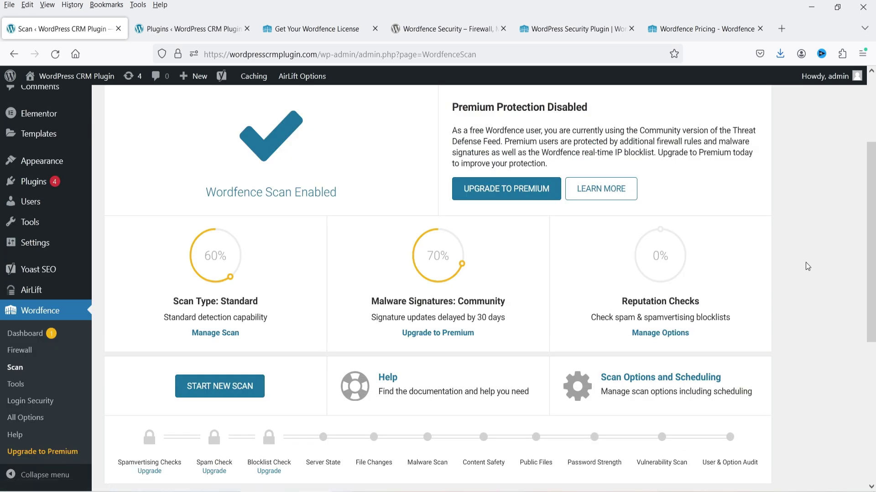
Step: Start a new Wordfence scan and let it finish with 4 results, including Elementor upgrade issues
{"action": "left_click", "coordinate": [219, 398]}
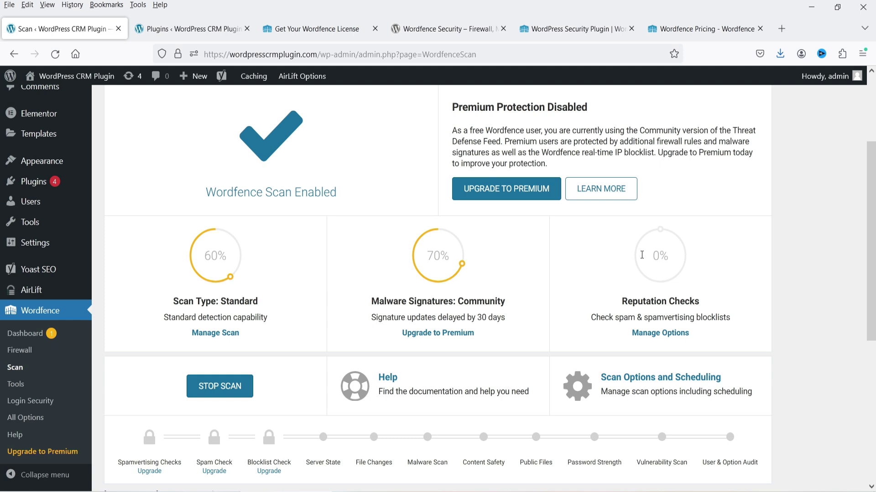
{"action": "scroll", "coordinate": [796, 237], "scroll_direction": "down", "scroll_amount": 4}
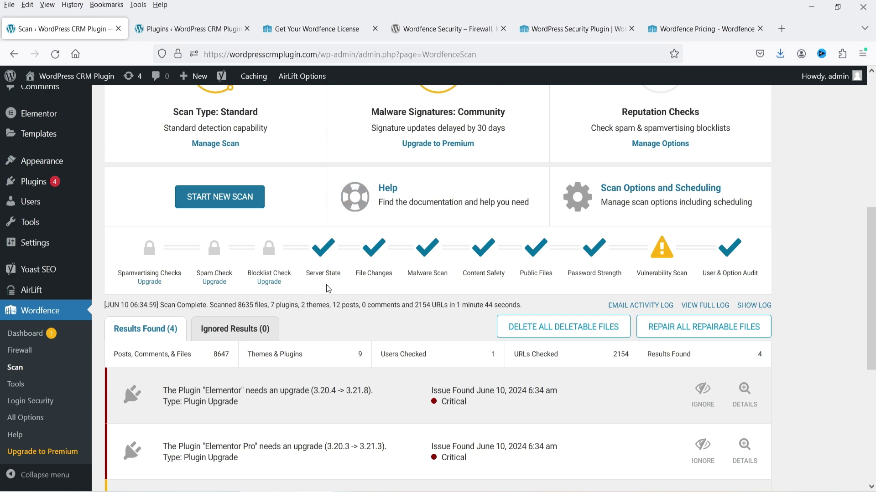
{"action": "scroll", "coordinate": [387, 283], "scroll_direction": "down", "scroll_amount": 2}
{"action": "scroll", "coordinate": [372, 303], "scroll_direction": "down", "scroll_amount": 2}
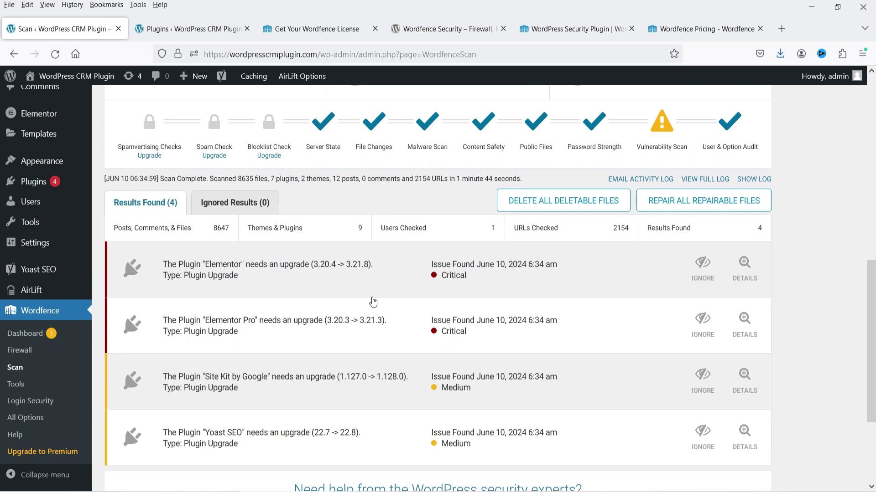
{"action": "scroll", "coordinate": [345, 276], "scroll_direction": "down", "scroll_amount": 2}
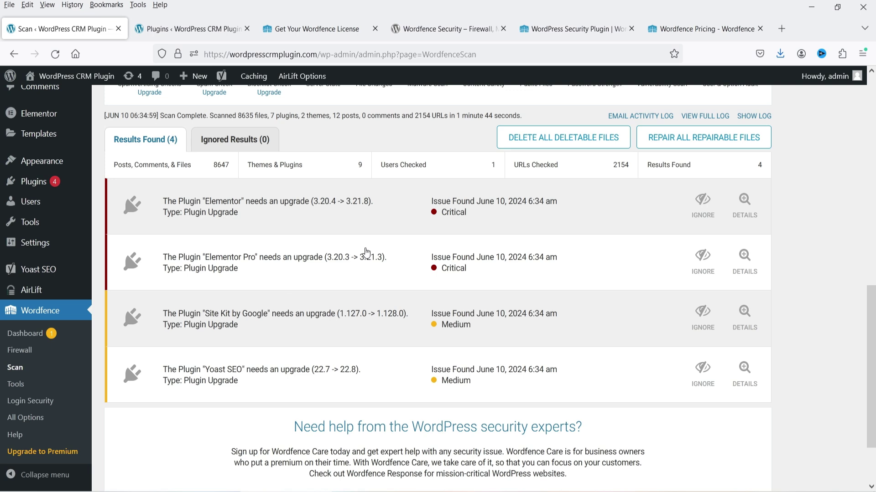
{"action": "scroll", "coordinate": [365, 252], "scroll_direction": "down", "scroll_amount": 3}
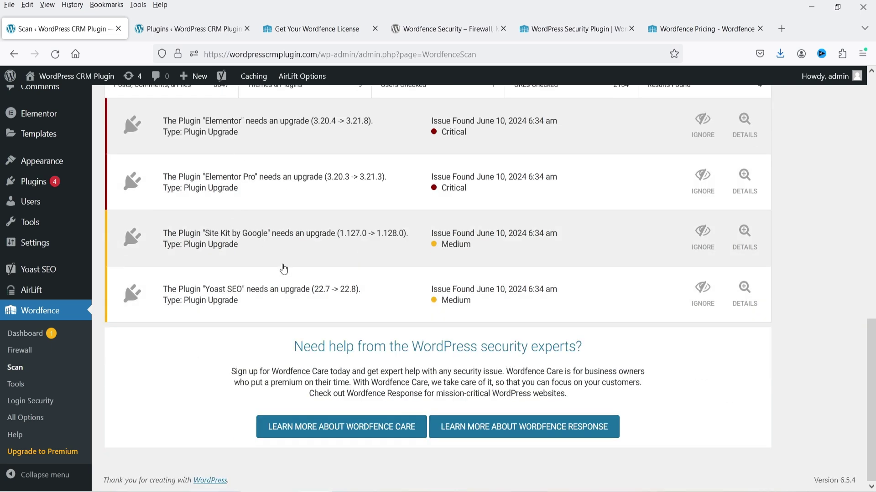
{"action": "scroll", "coordinate": [645, 290], "scroll_direction": "up", "scroll_amount": 3}
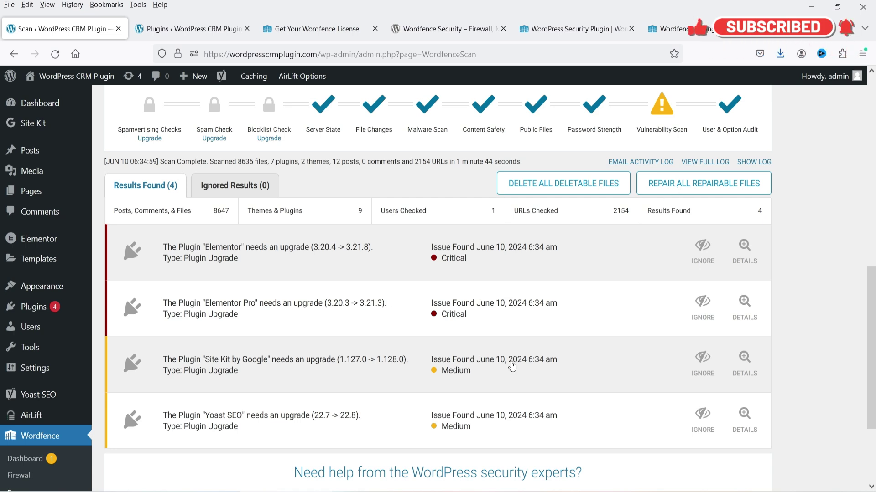
{"action": "scroll", "coordinate": [507, 362], "scroll_direction": "up", "scroll_amount": 4}
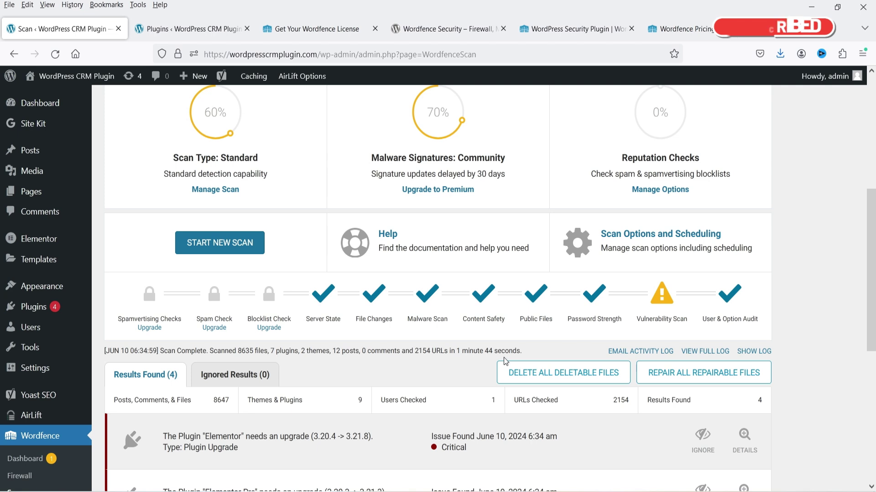
Step: In Scan Options, view scheduling, switch the scan type to High Sensitivity and expand General Options
{"action": "left_click", "coordinate": [648, 234]}
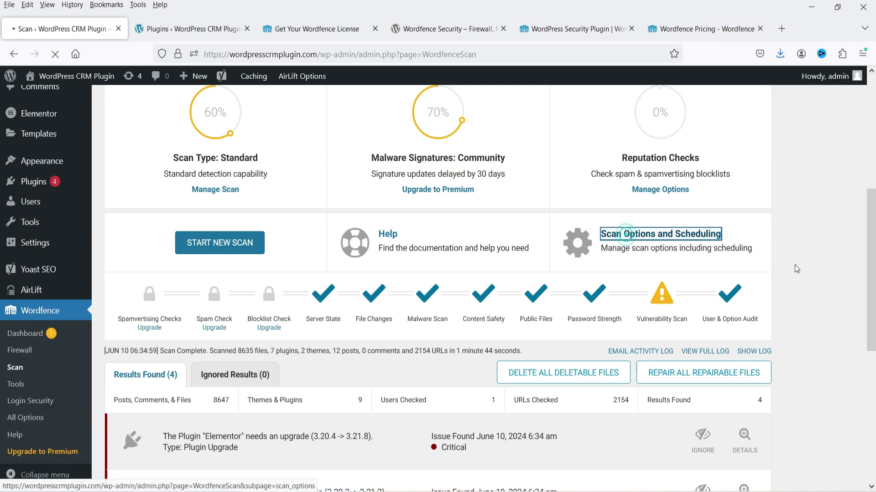
{"action": "scroll", "coordinate": [778, 257], "scroll_direction": "down", "scroll_amount": 5}
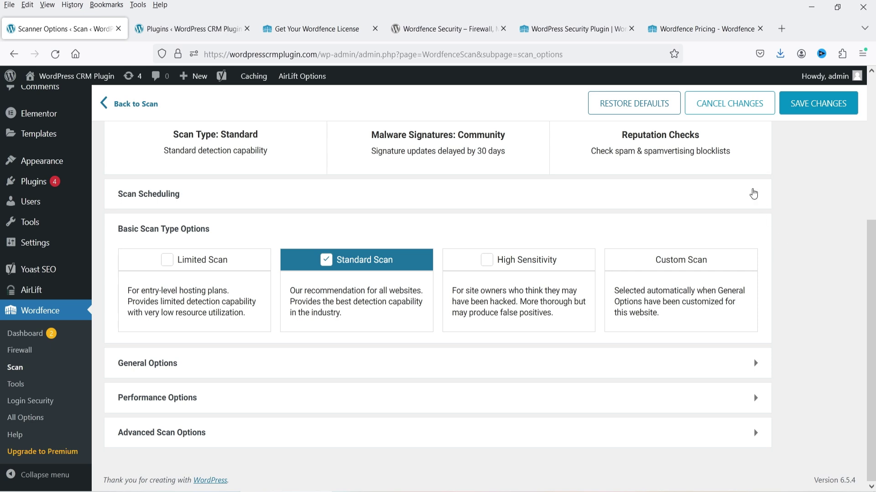
{"action": "left_click", "coordinate": [754, 194]}
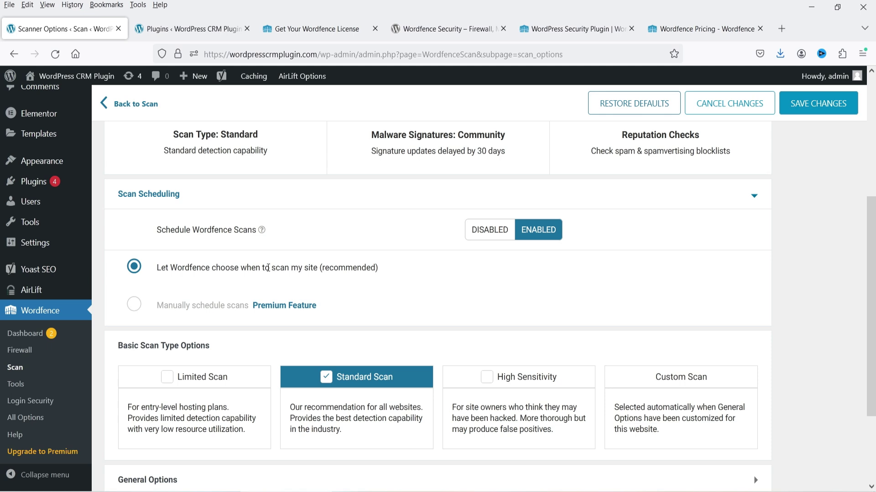
{"action": "scroll", "coordinate": [668, 286], "scroll_direction": "down", "scroll_amount": 3}
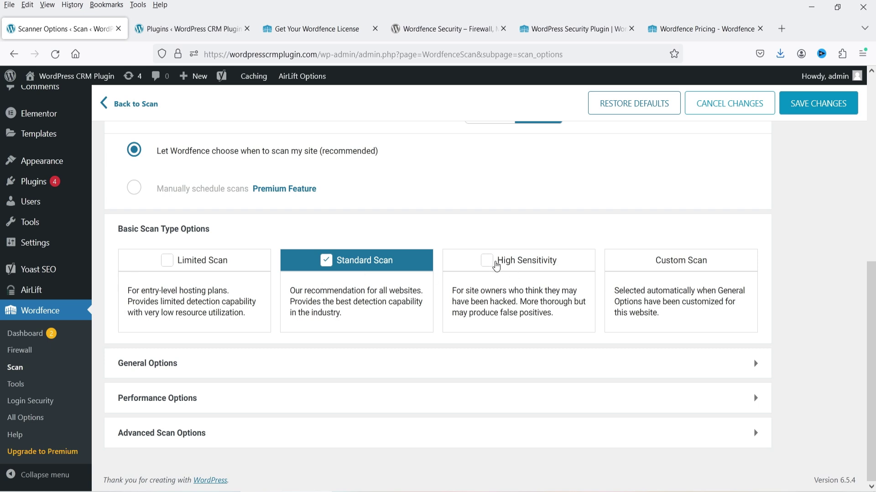
{"action": "left_click", "coordinate": [496, 260]}
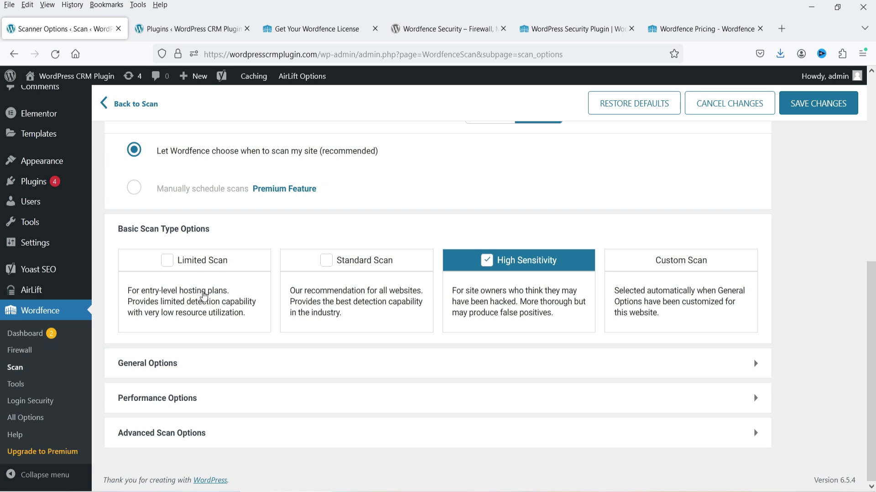
{"action": "left_click", "coordinate": [365, 364]}
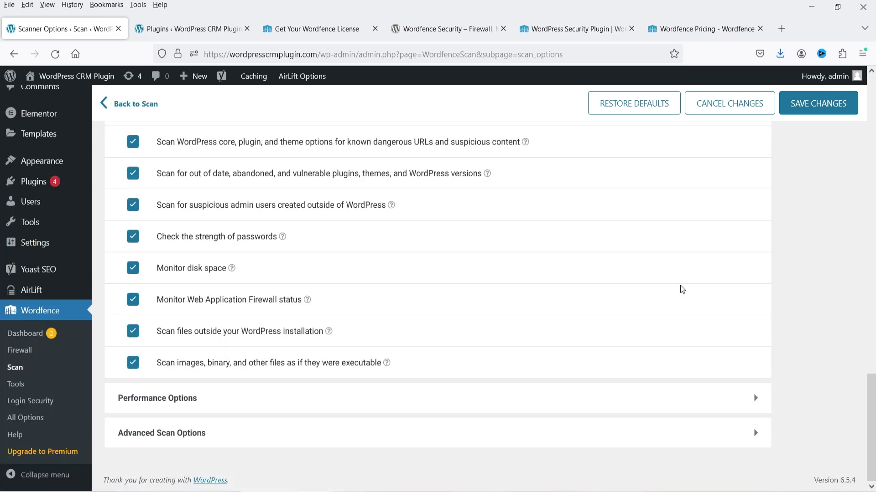
Step: Go to Wordfence Tools, discarding the scanner option changes, and dismiss the Live Traffic intro
{"action": "left_click", "coordinate": [21, 384]}
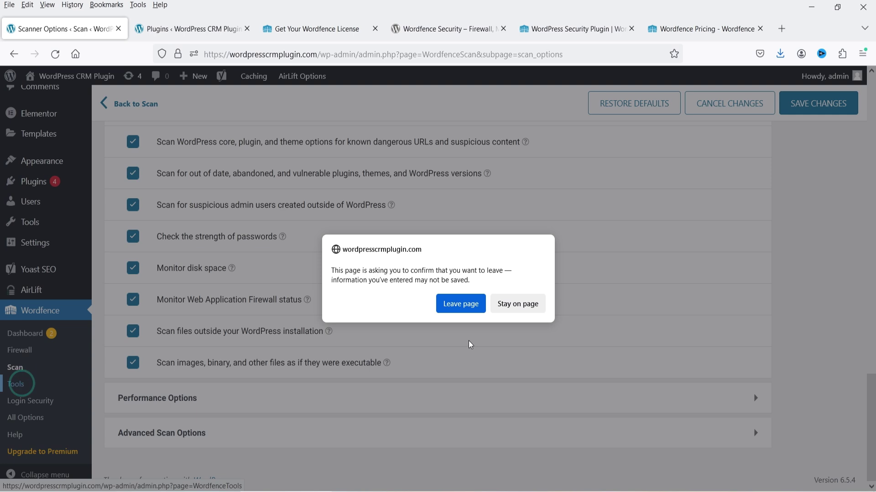
{"action": "left_click", "coordinate": [461, 304]}
{"action": "scroll", "coordinate": [697, 250], "scroll_direction": "down", "scroll_amount": 1}
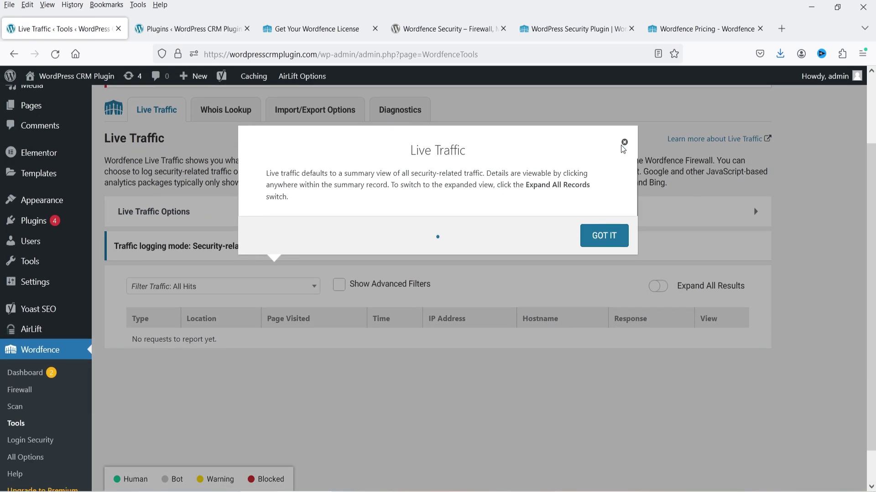
{"action": "left_click", "coordinate": [624, 142]}
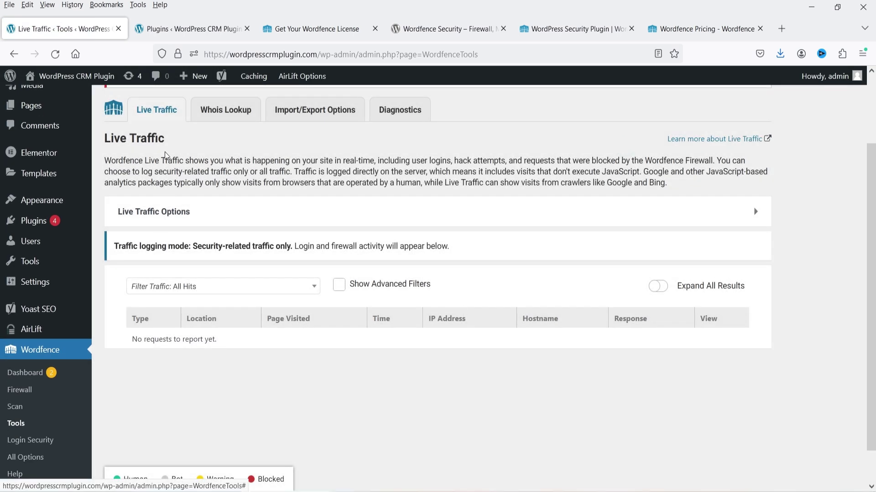
Step: Browse the Whois Lookup and Import/Export Options tools
{"action": "left_click", "coordinate": [231, 119]}
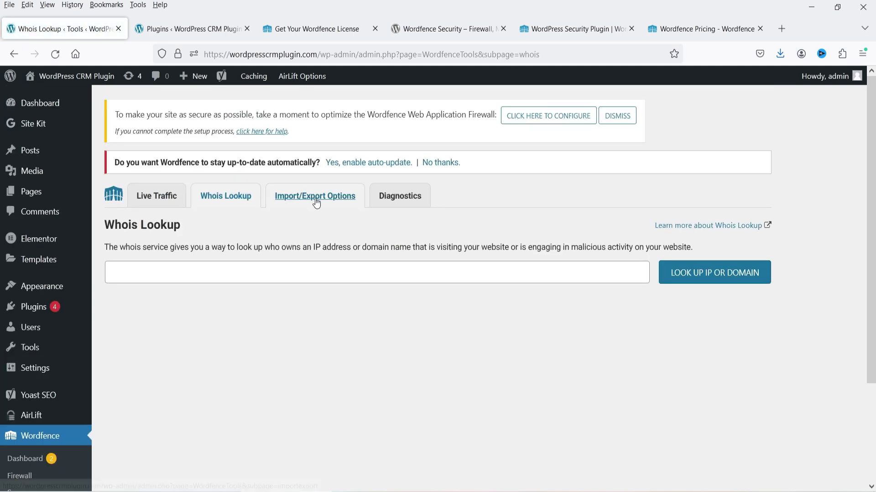
{"action": "left_click", "coordinate": [317, 204]}
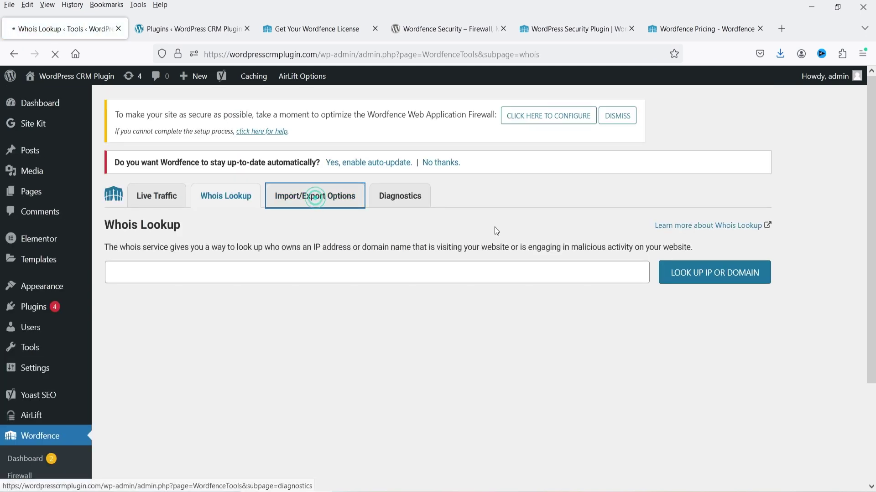
{"action": "scroll", "coordinate": [487, 231], "scroll_direction": "down", "scroll_amount": 3}
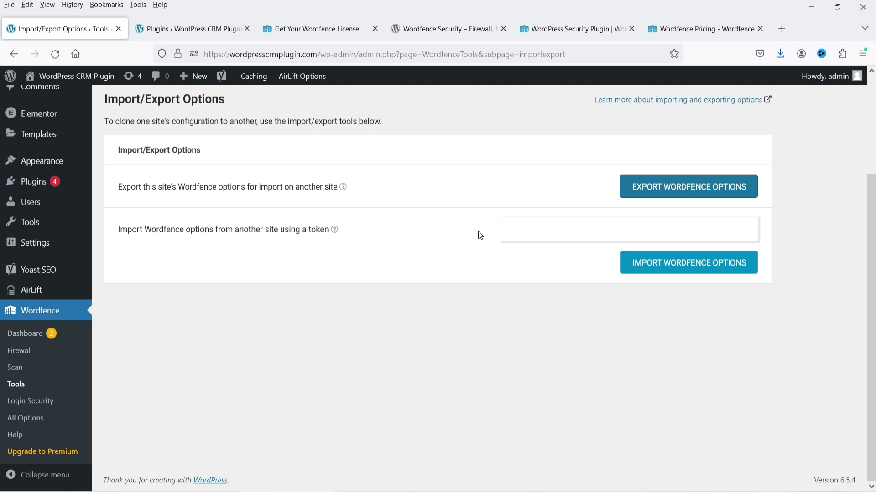
Step: Review Login Security's two-factor setup after dismissing its 2FA intro, then go to All Options
{"action": "left_click", "coordinate": [40, 401]}
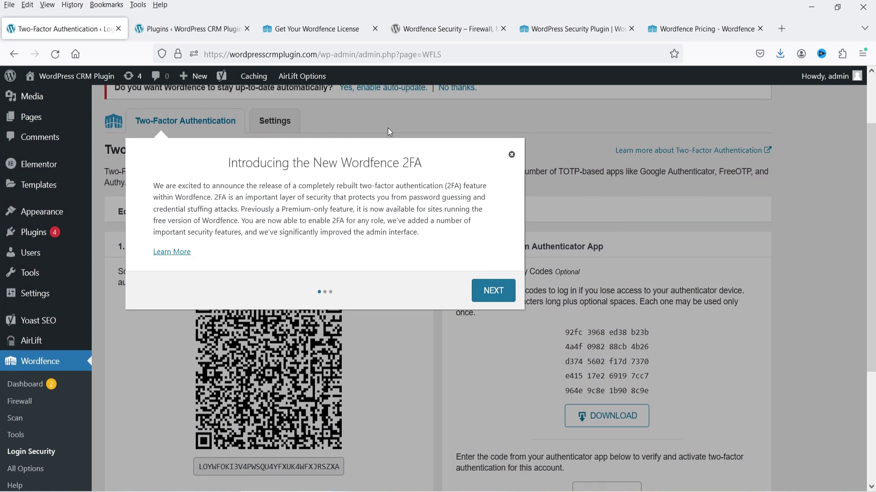
{"action": "left_click", "coordinate": [511, 154]}
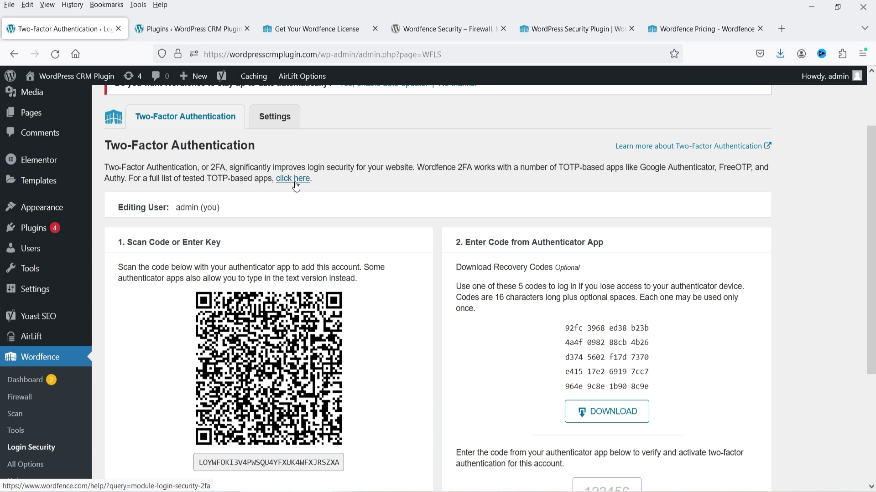
{"action": "scroll", "coordinate": [297, 187], "scroll_direction": "down", "scroll_amount": 5}
{"action": "left_click", "coordinate": [26, 416]}
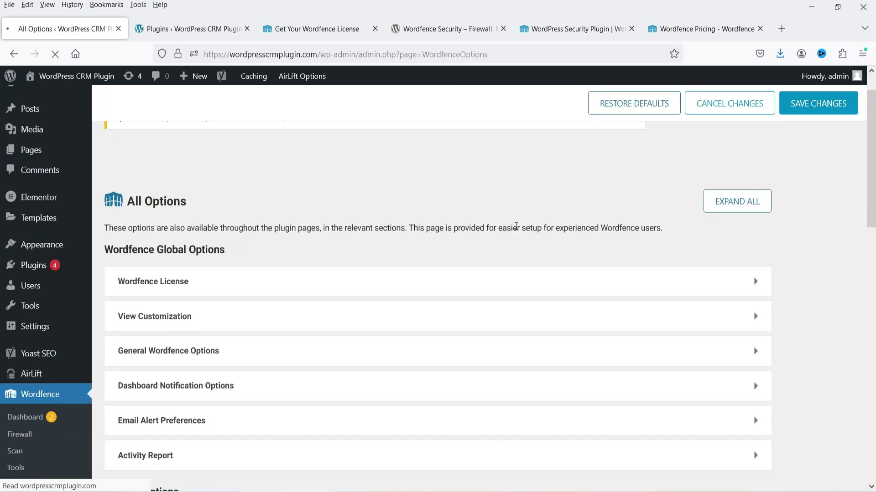
{"action": "scroll", "coordinate": [356, 219], "scroll_direction": "down", "scroll_amount": 2}
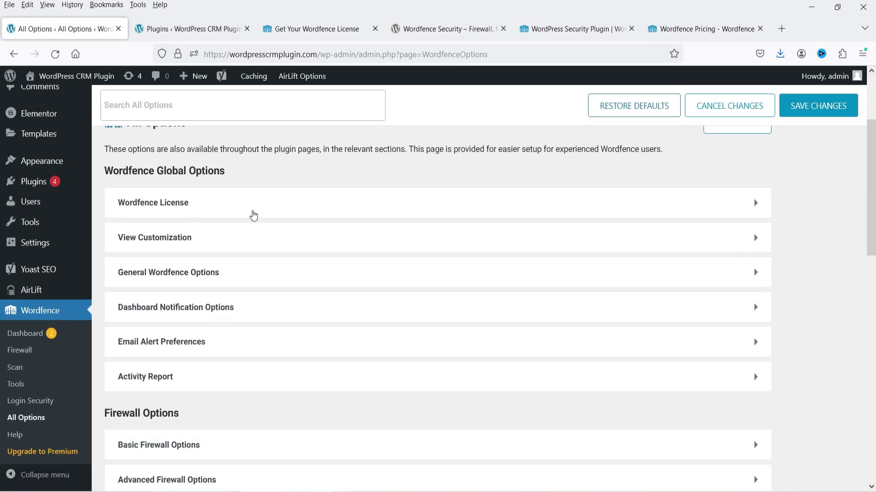
{"action": "left_click", "coordinate": [224, 203]}
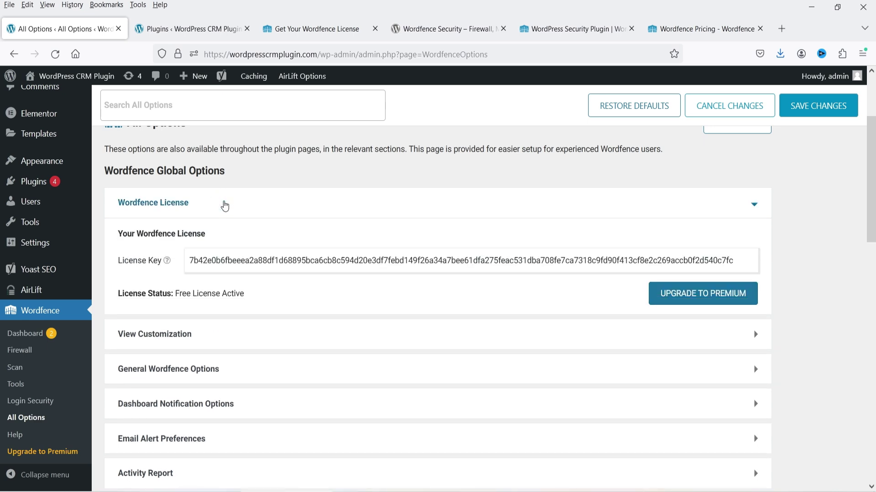
{"action": "left_click", "coordinate": [223, 200]}
{"action": "left_click", "coordinate": [237, 249]}
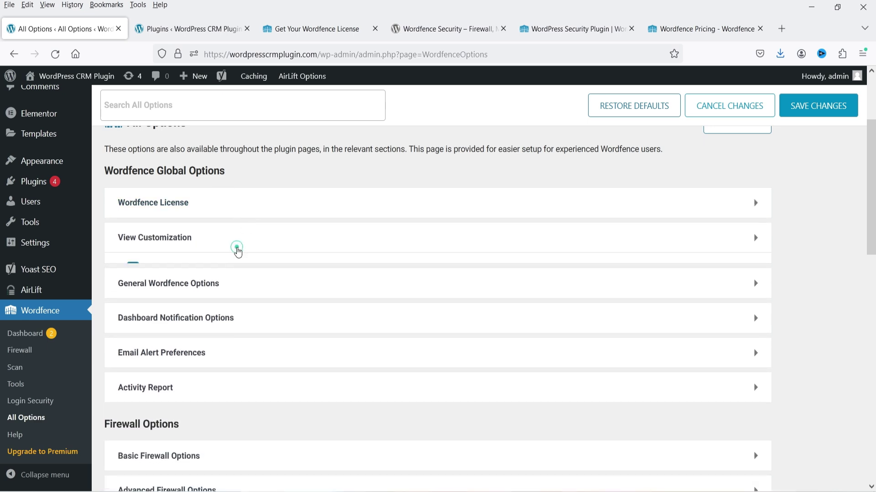
{"action": "left_click", "coordinate": [236, 247]}
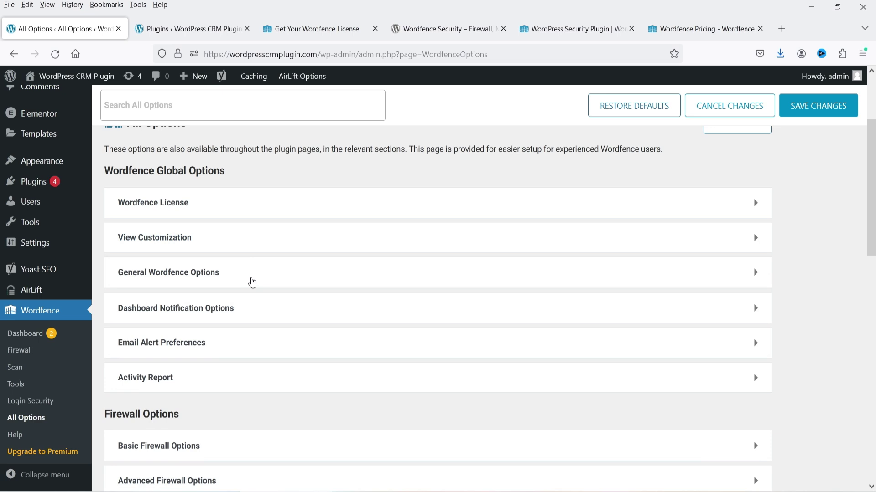
{"action": "left_click", "coordinate": [251, 277]}
{"action": "left_click", "coordinate": [251, 274]}
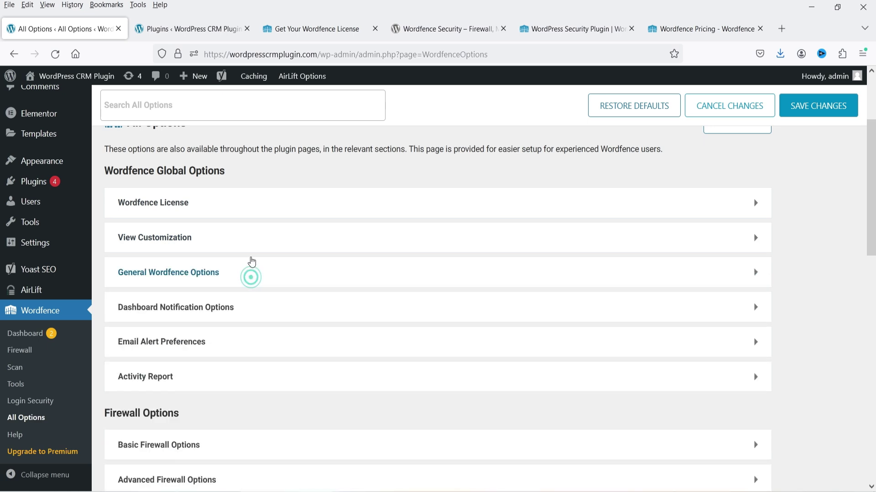
{"action": "scroll", "coordinate": [249, 253], "scroll_direction": "down", "scroll_amount": 3}
{"action": "left_click", "coordinate": [231, 224]}
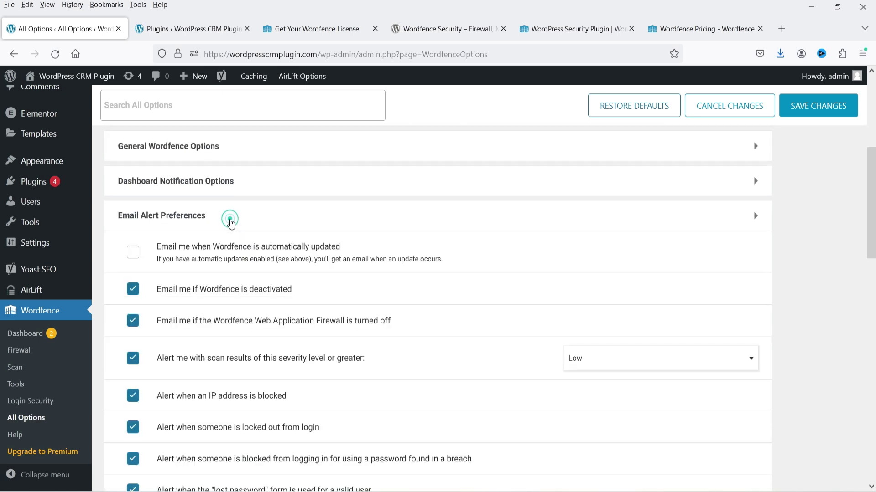
{"action": "left_click", "coordinate": [231, 224]}
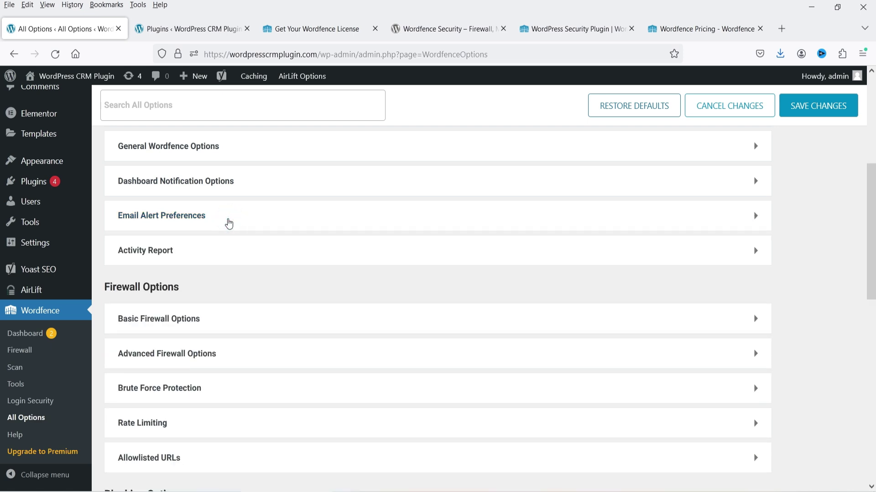
{"action": "scroll", "coordinate": [291, 257], "scroll_direction": "down", "scroll_amount": 3}
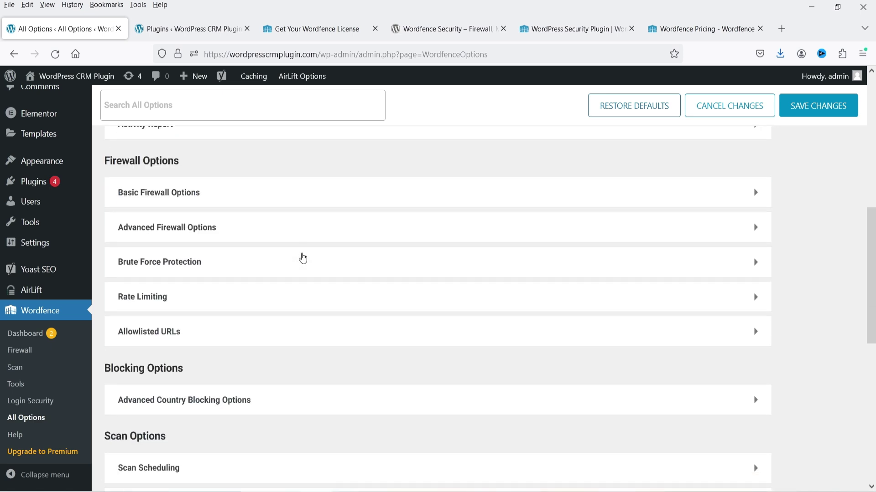
{"action": "left_click", "coordinate": [277, 197]}
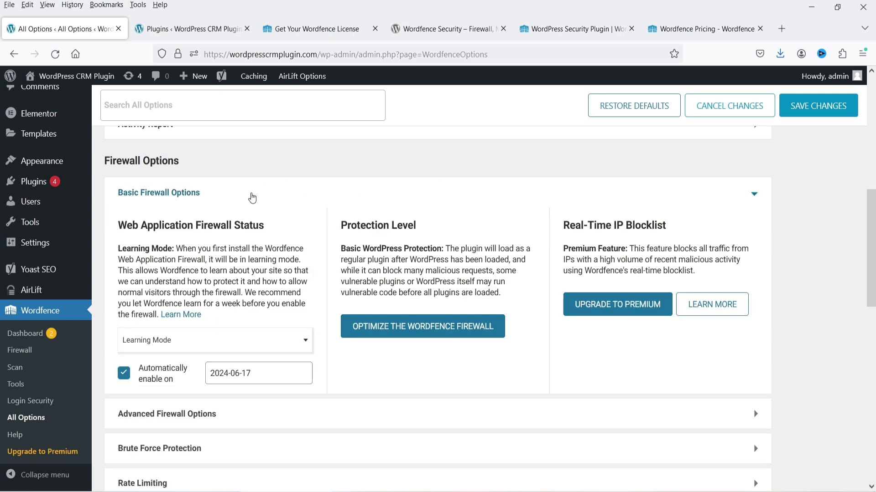
{"action": "left_click", "coordinate": [250, 194]}
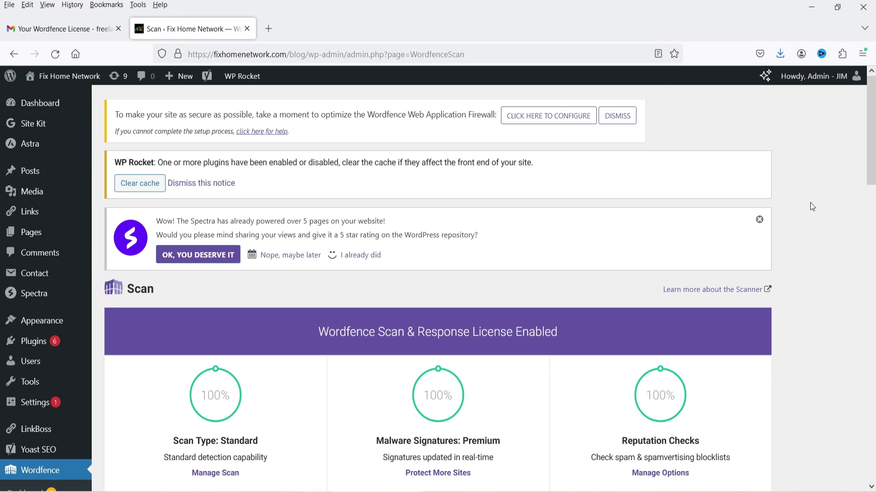
Step: Look through the premium site's scan results and steps, then go to its Firewall page
{"action": "scroll", "coordinate": [810, 202], "scroll_direction": "down", "scroll_amount": 3}
{"action": "scroll", "coordinate": [809, 203], "scroll_direction": "down", "scroll_amount": 3}
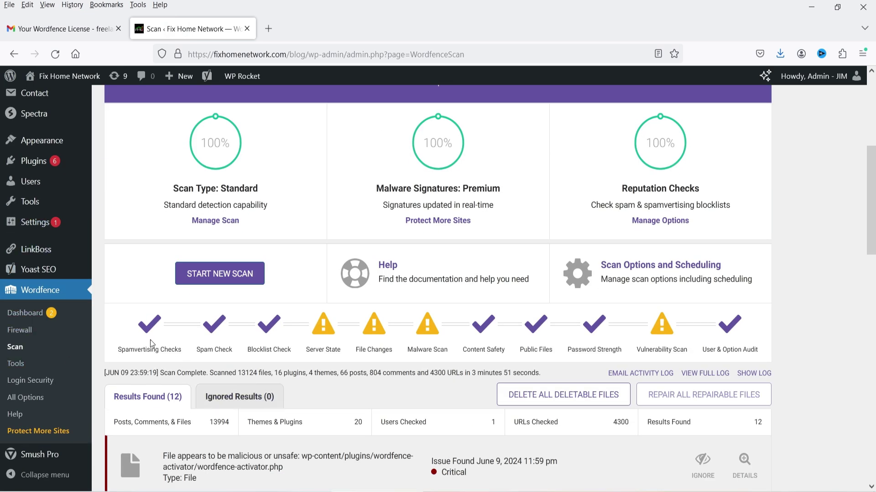
{"action": "left_click_drag", "start_coordinate": [144, 333], "coordinate": [296, 358]}
{"action": "left_click", "coordinate": [803, 319]}
{"action": "scroll", "coordinate": [813, 307], "scroll_direction": "up", "scroll_amount": 2}
{"action": "left_click", "coordinate": [25, 393]}
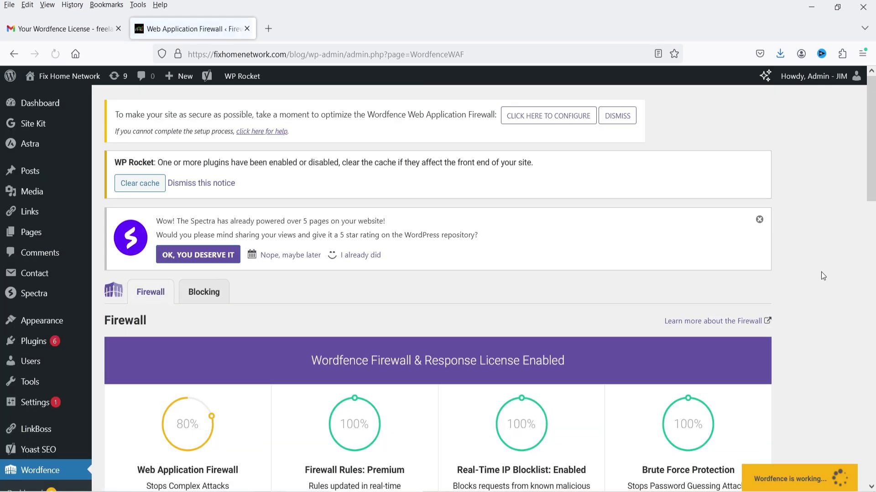
Step: Review the premium site's firewall rules options, checking WAF Status modes without changing them
{"action": "scroll", "coordinate": [807, 220], "scroll_direction": "down", "scroll_amount": 6}
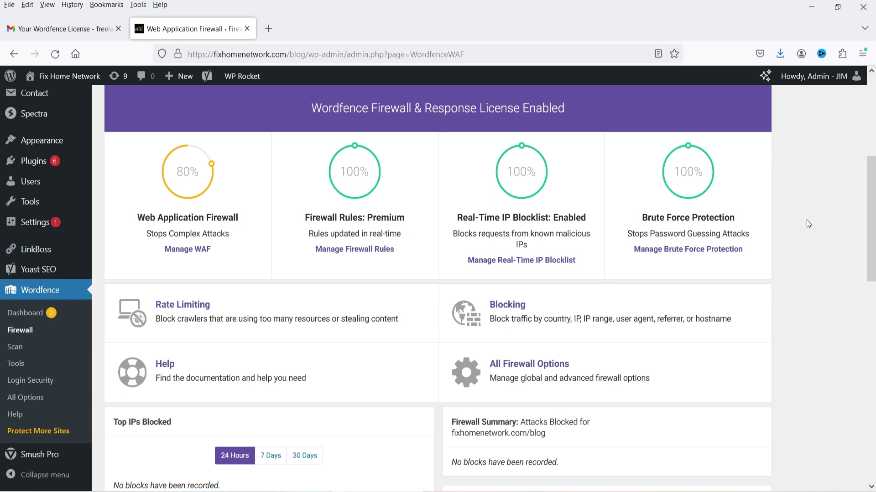
{"action": "left_click", "coordinate": [341, 249]}
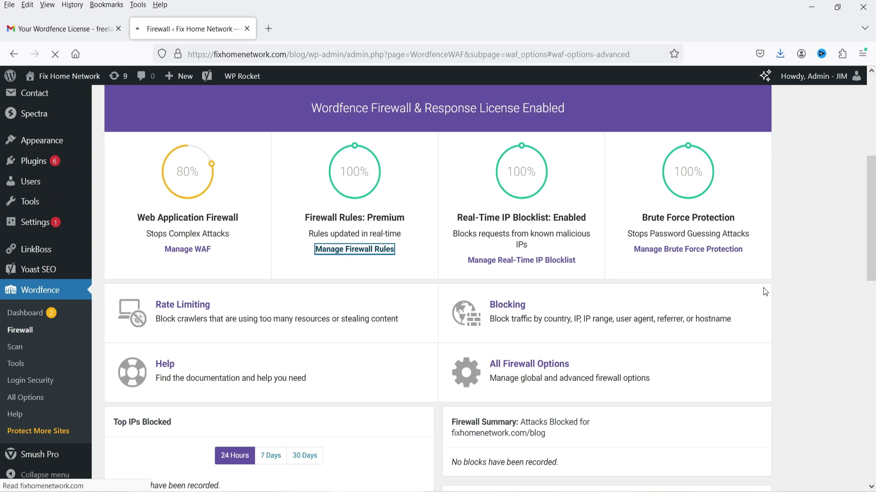
{"action": "scroll", "coordinate": [733, 273], "scroll_direction": "down", "scroll_amount": 10}
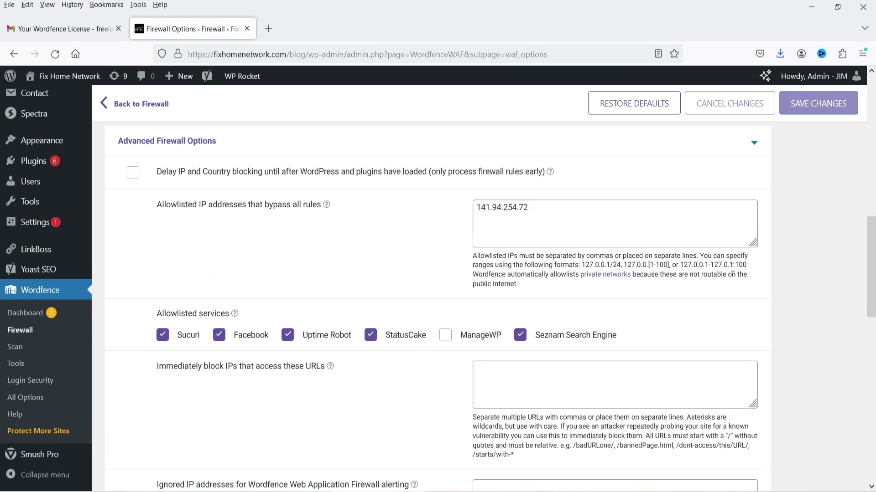
{"action": "scroll", "coordinate": [726, 283], "scroll_direction": "up", "scroll_amount": 10}
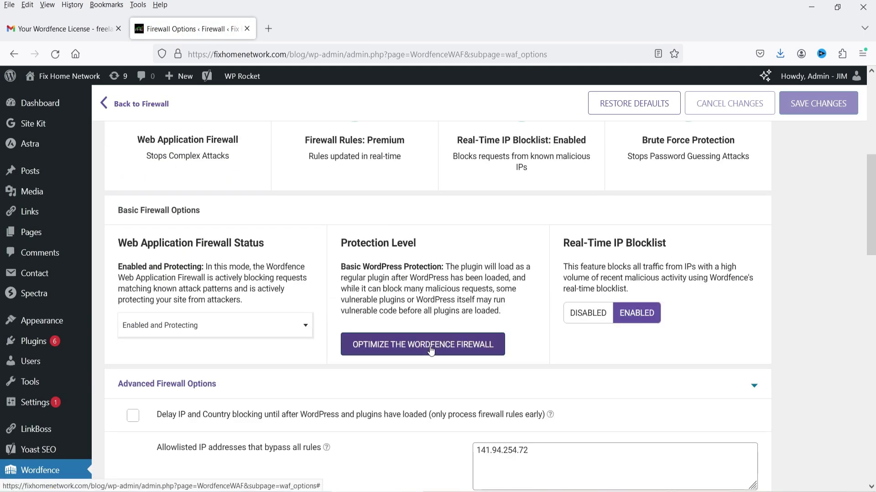
{"action": "scroll", "coordinate": [346, 338], "scroll_direction": "down", "scroll_amount": 2}
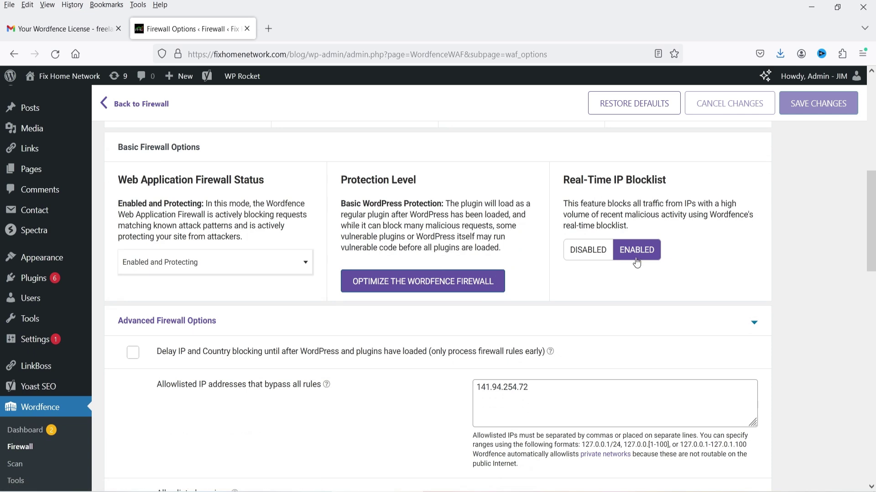
{"action": "left_click", "coordinate": [220, 279]}
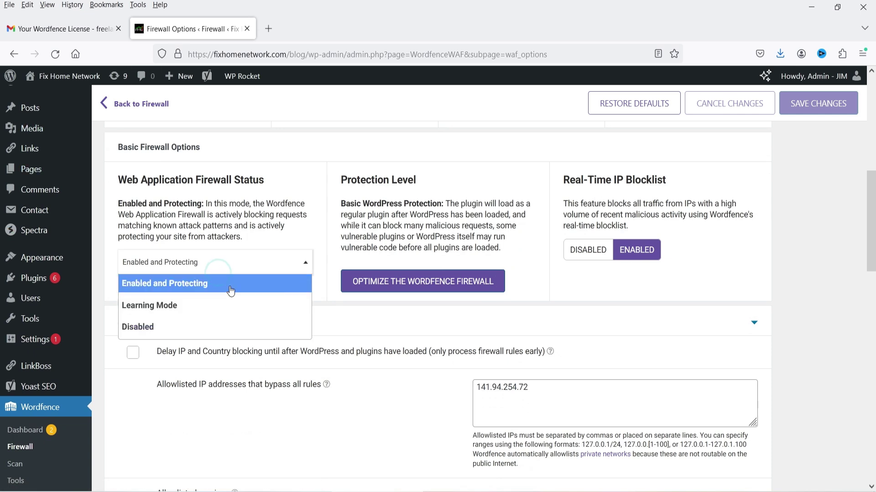
{"action": "left_click", "coordinate": [218, 245]}
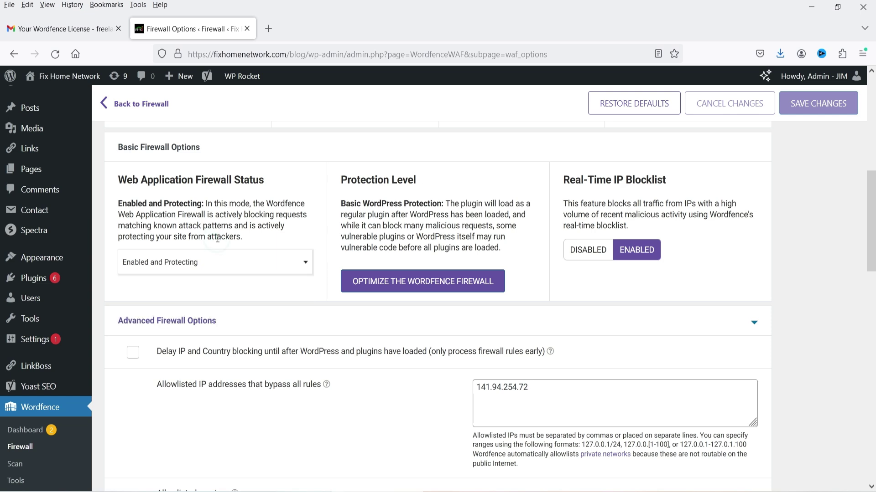